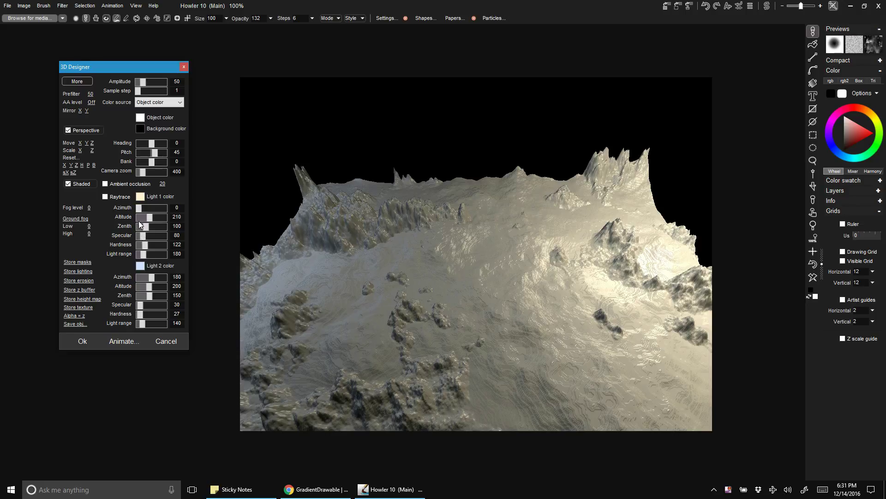
Step: Turn on raytraced rendering with soft shadows
left_click(115, 196)
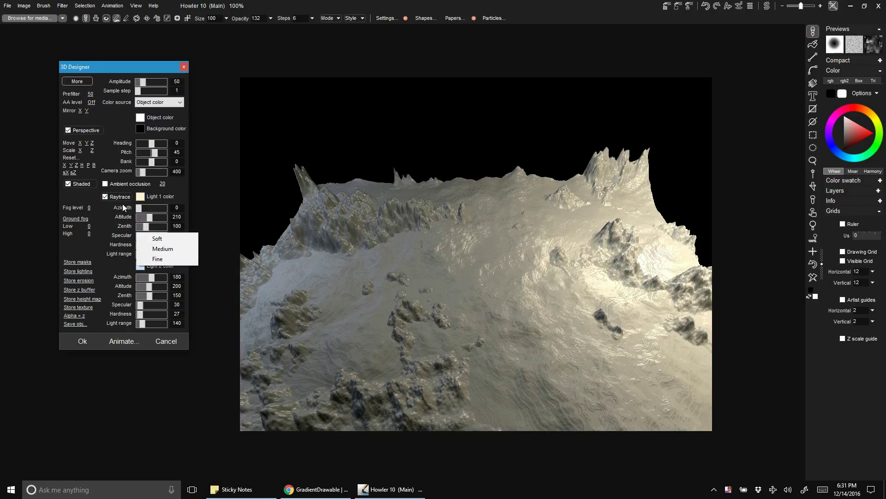
left_click(162, 241)
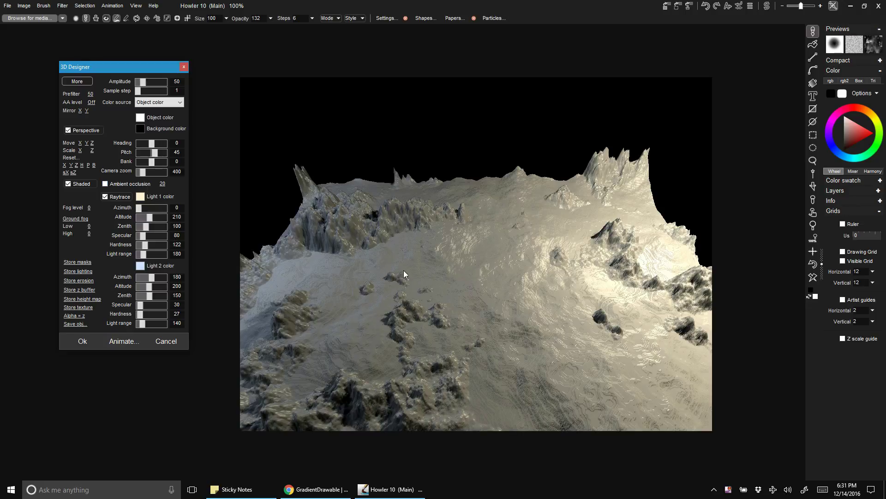
left_click_drag(92, 68, 75, 70)
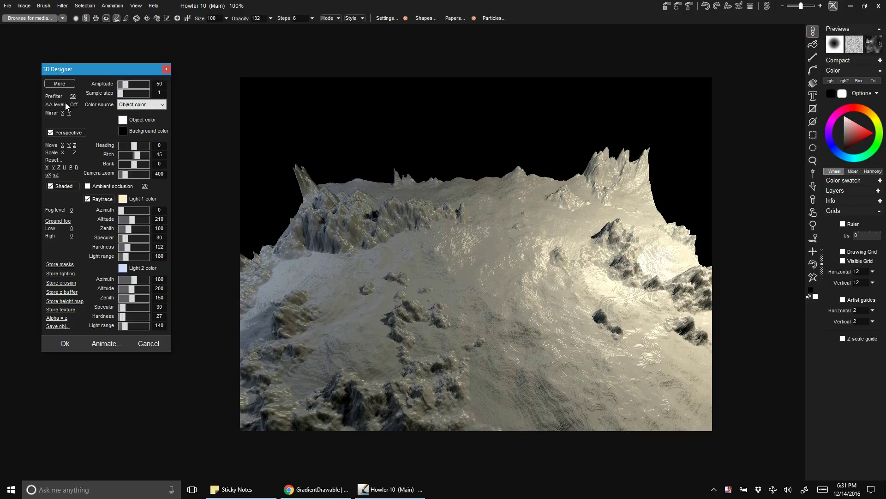
mouse_move(81, 75)
left_mouse_down()
mouse_move(99, 76)
mouse_move(94, 86)
left_mouse_up()
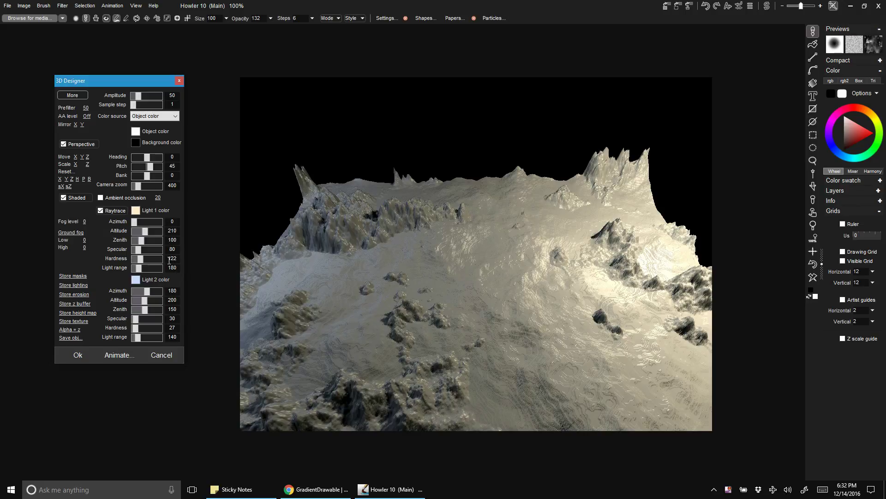
Step: Set Light 1 to azimuth 145 and altitude 122
mouse_move(143, 227)
left_mouse_down()
mouse_move(161, 232)
mouse_move(134, 229)
mouse_move(149, 243)
mouse_move(145, 229)
mouse_move(133, 231)
mouse_move(150, 239)
mouse_move(134, 232)
left_mouse_up()
left_click(142, 235)
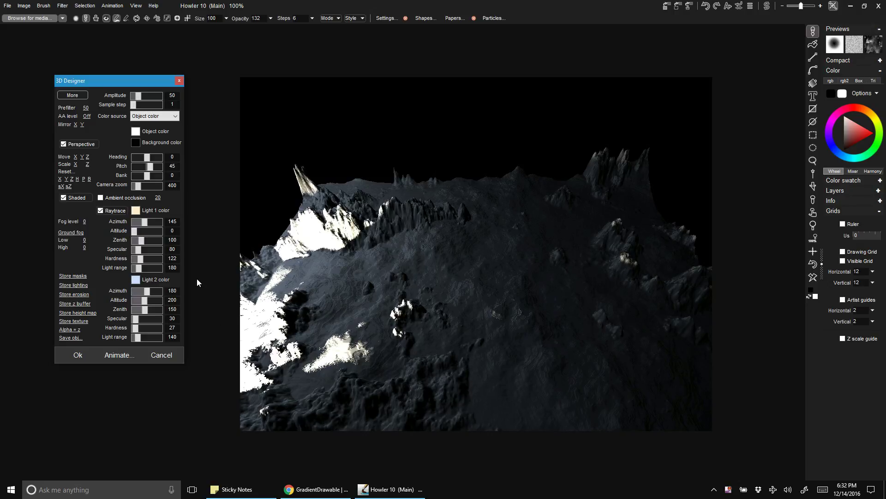
mouse_move(134, 231)
left_mouse_down()
mouse_move(143, 236)
mouse_move(136, 256)
mouse_move(147, 248)
left_mouse_up()
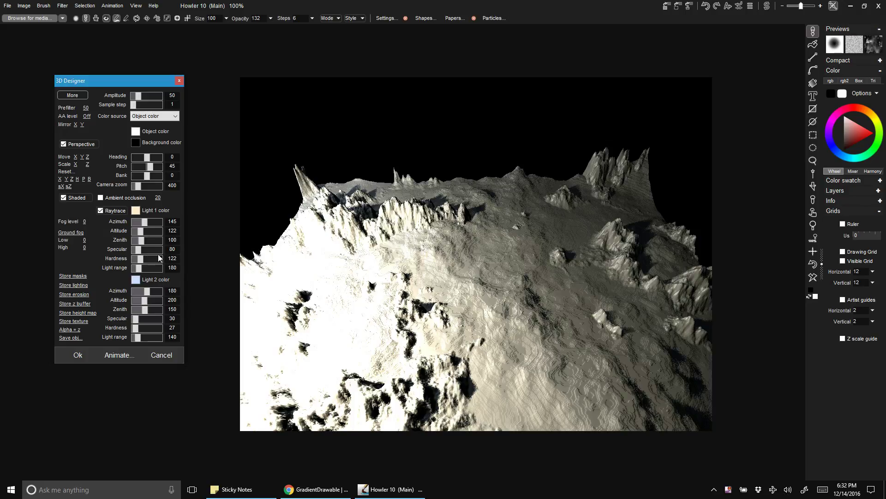
Step: Give Light 1 a pale peach colour (#FCDEA1)
left_click(136, 211)
left_click(62, 260)
left_click_drag(62, 260, 67, 286)
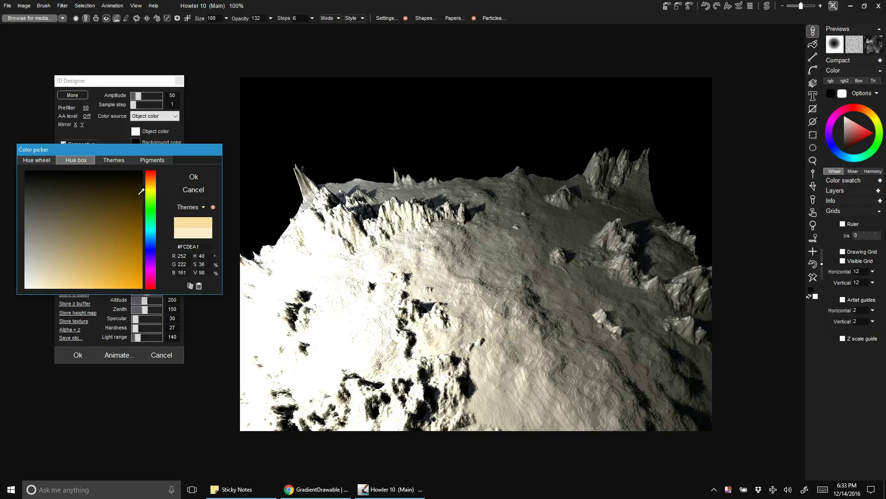
left_click(199, 179)
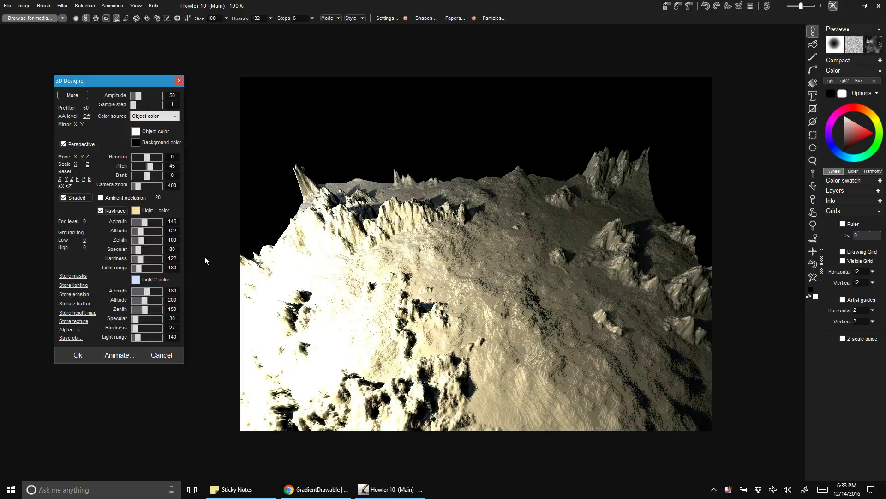
Step: Give Light 2 a medium blue colour (#2A64C4)
left_click(136, 280)
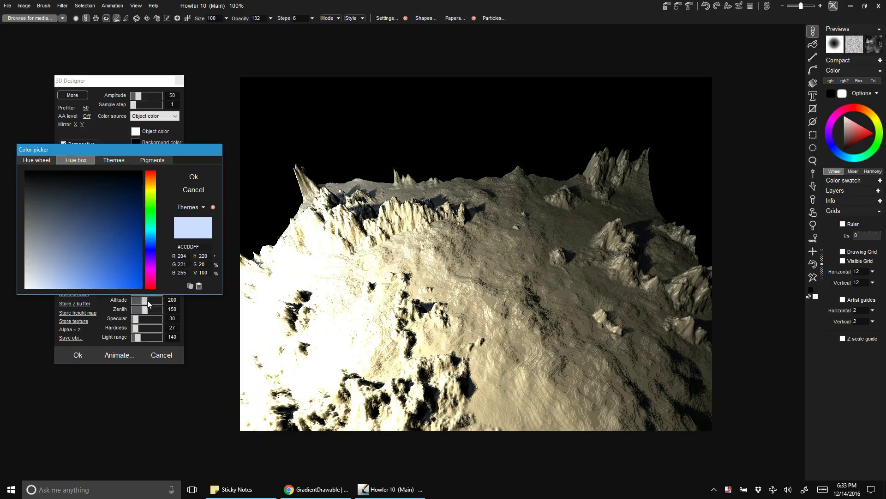
left_click(85, 270)
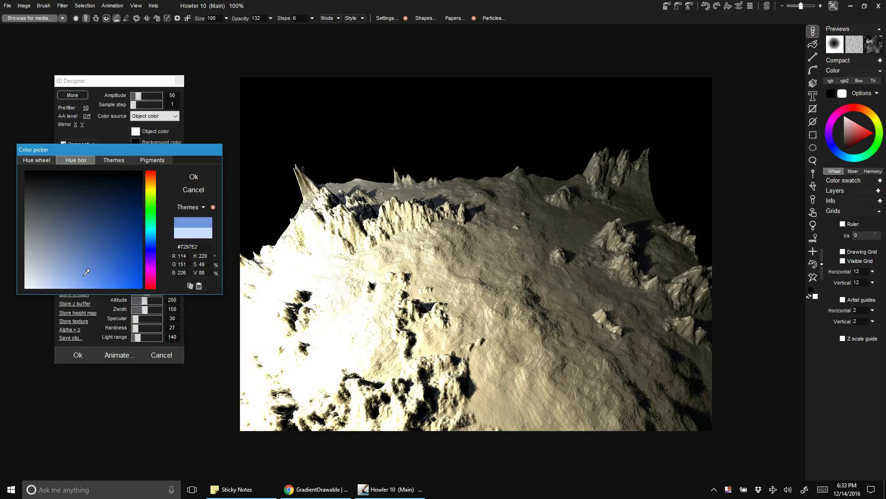
left_click(154, 242)
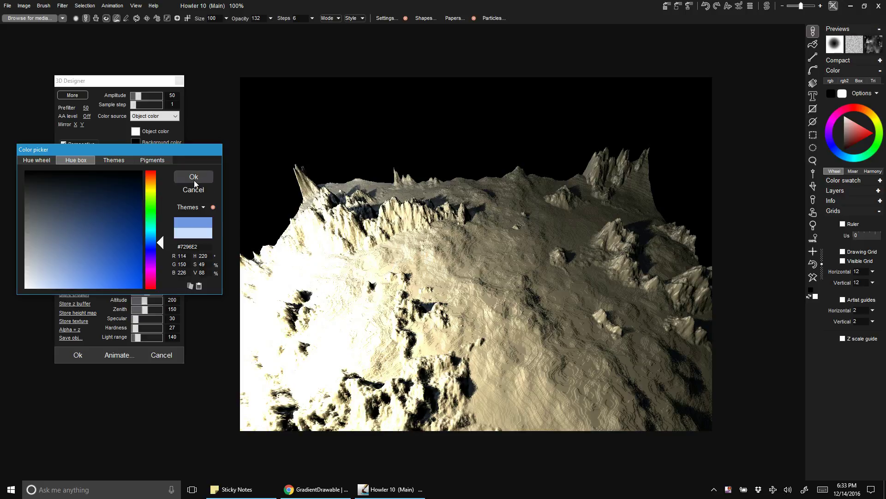
left_click(188, 187)
left_click(136, 279)
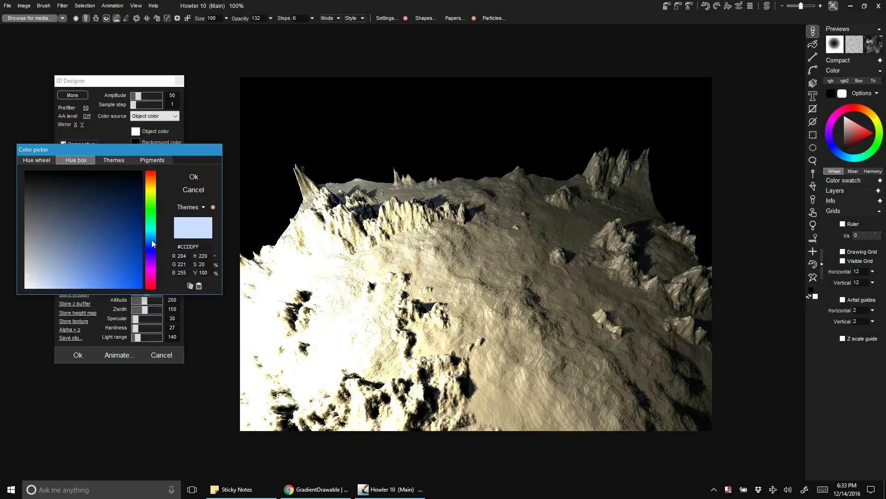
left_click_drag(130, 233, 119, 257)
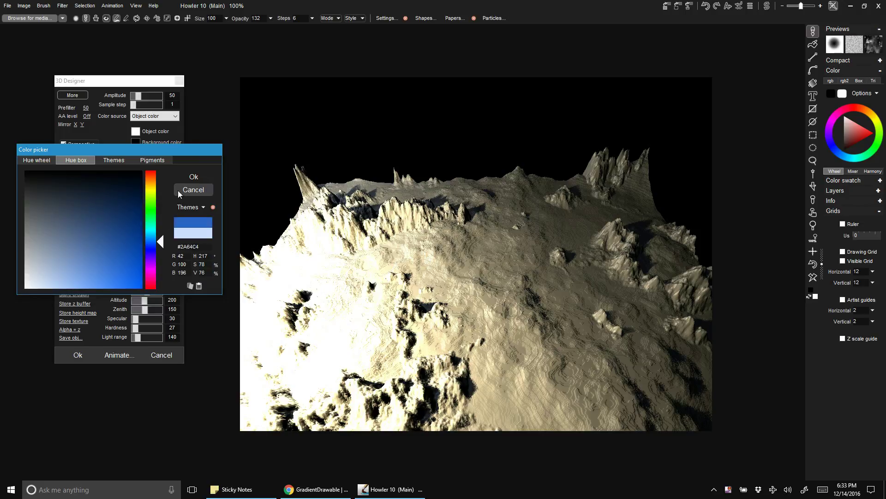
left_click(193, 177)
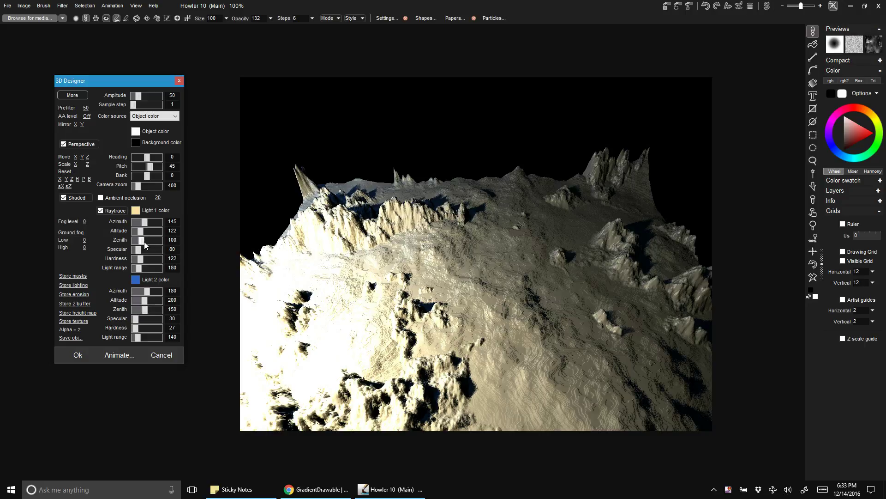
Step: Set Light 1's zenith to 328 and its light range to 684
left_click_drag(144, 242, 132, 241)
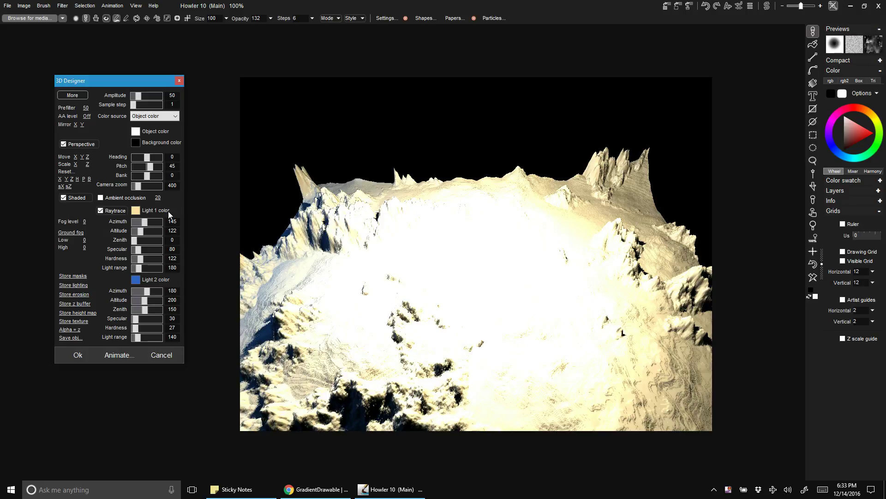
left_click_drag(139, 238, 146, 244)
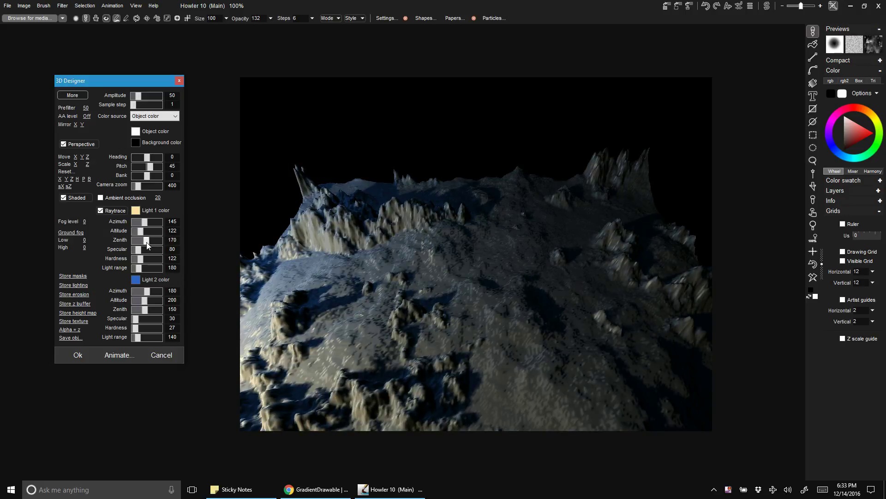
left_click_drag(147, 244, 145, 244)
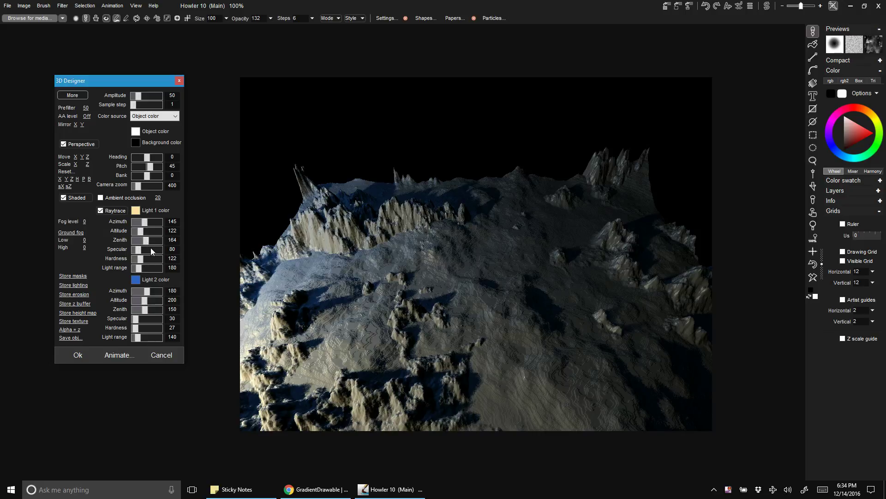
left_click_drag(146, 241, 158, 243)
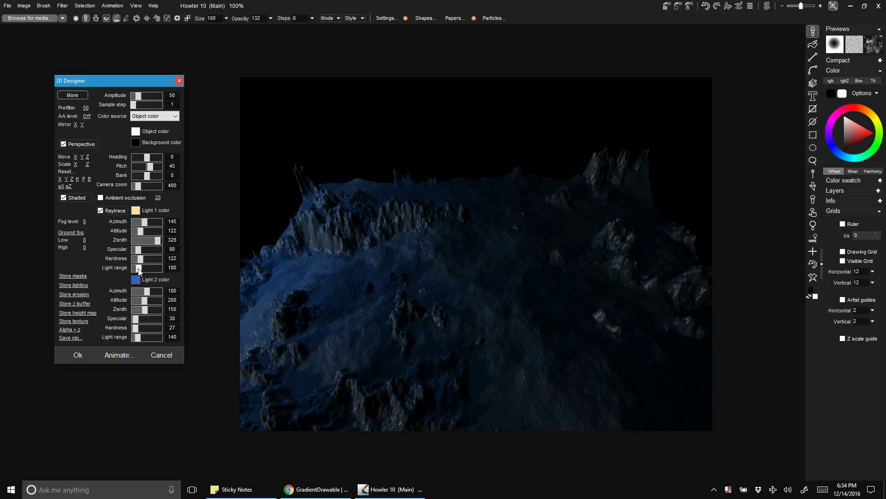
left_click_drag(138, 269, 154, 278)
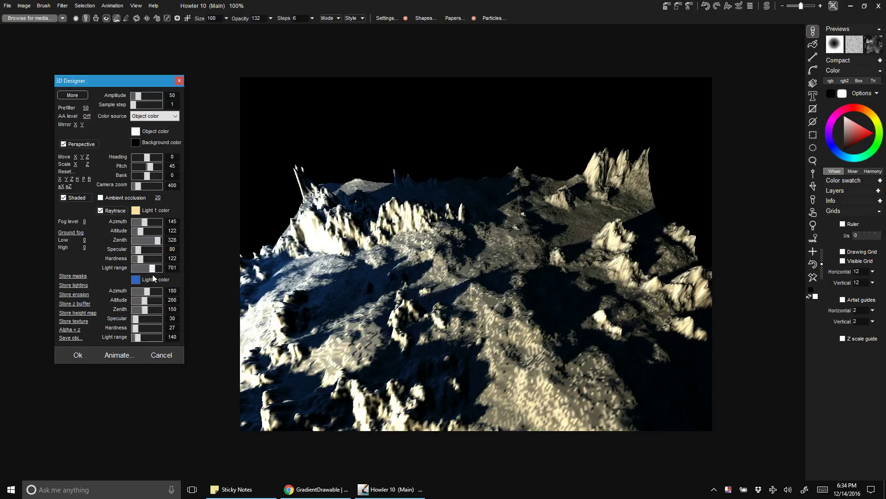
left_click_drag(153, 277, 152, 278)
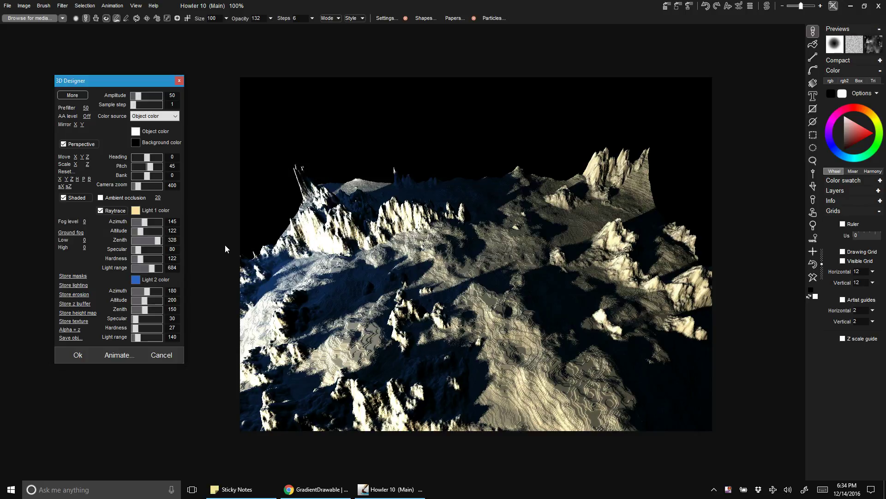
Step: Set Light 1 range to 666, Light 2 range to 192 and Light 2 azimuth to 315
left_click(136, 280)
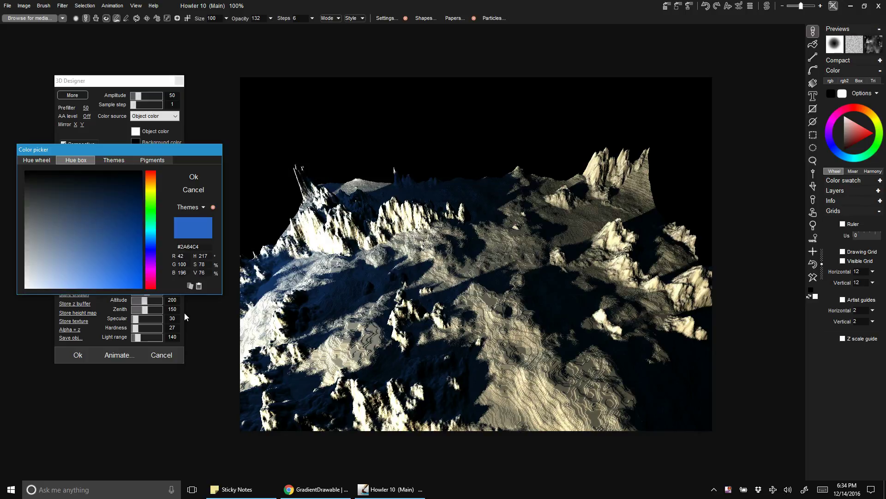
left_click(190, 191)
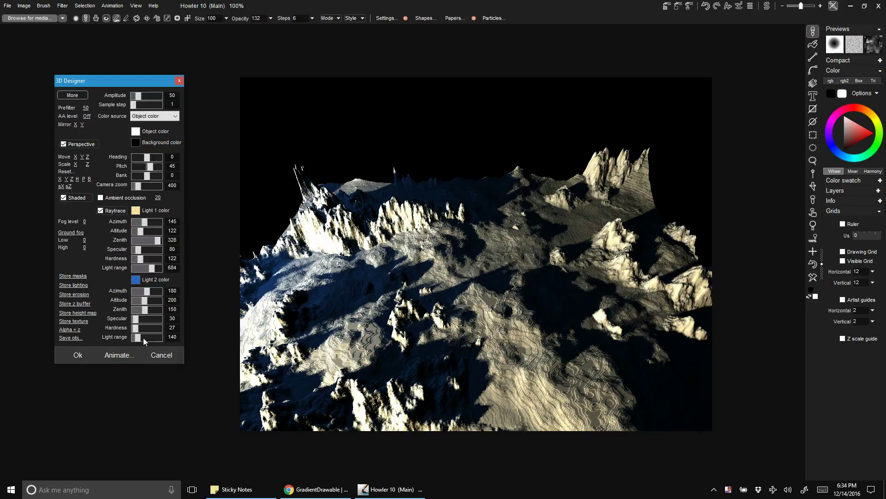
left_click_drag(138, 337, 148, 341)
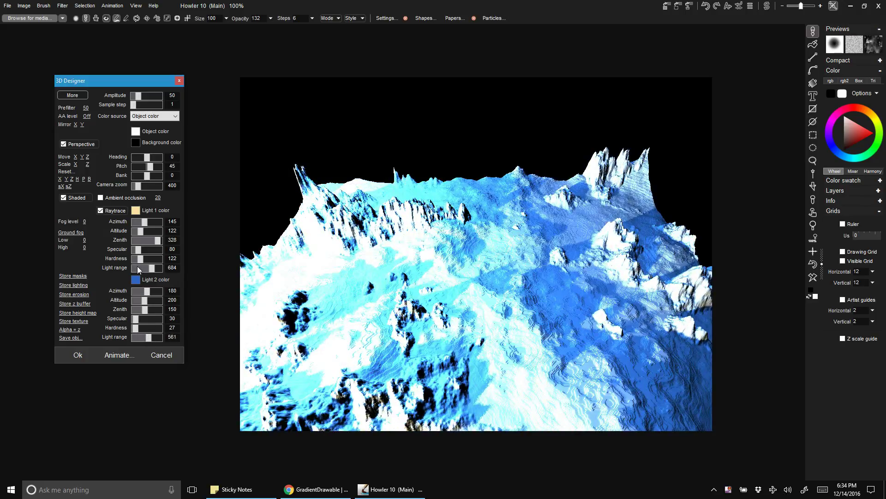
left_click_drag(137, 270, 153, 271)
left_click_drag(147, 337, 139, 339)
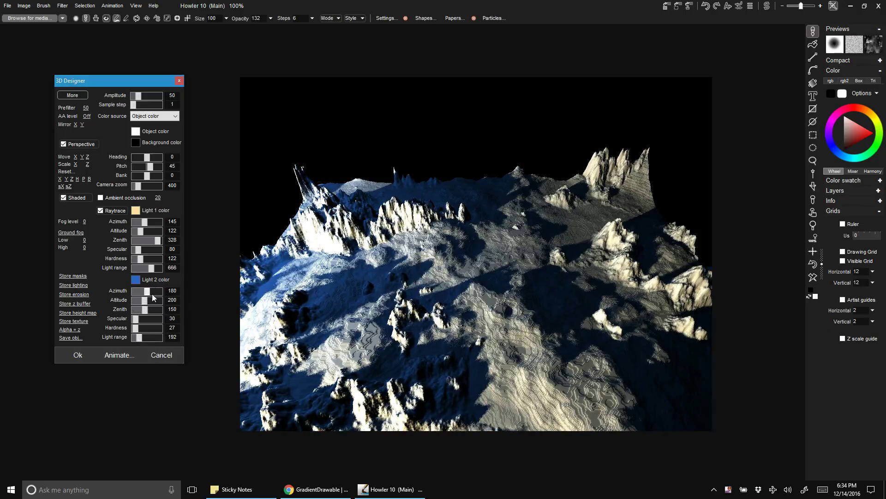
left_click_drag(148, 291, 158, 292)
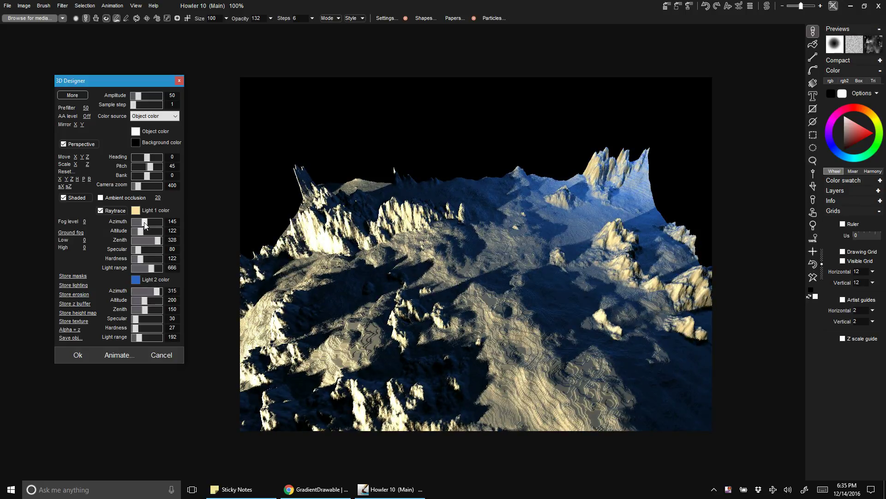
Step: Set Light 1 azimuth 322 and Light 2 azimuth 195, altitude 78, zenith 290, range 473
left_click_drag(146, 223, 158, 232)
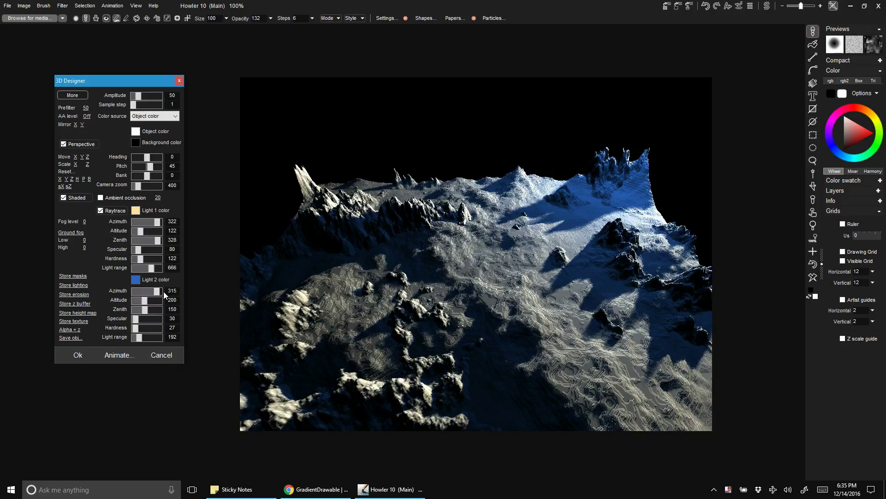
left_click_drag(158, 291, 149, 292)
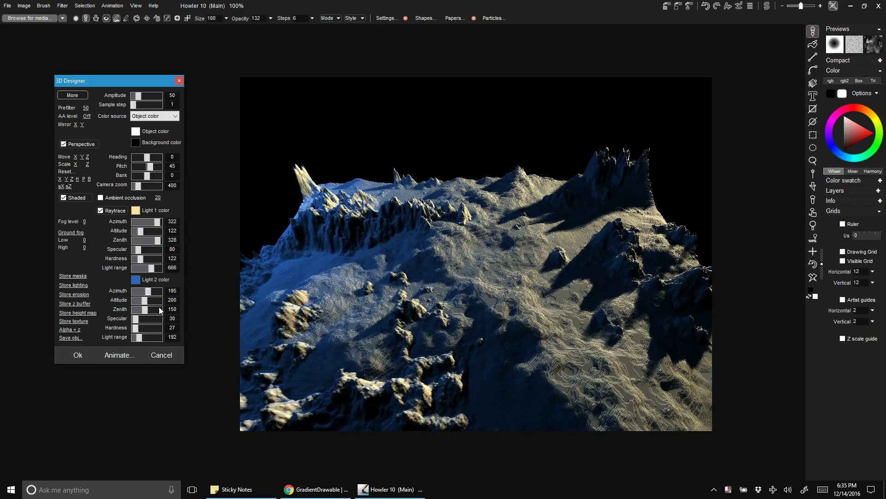
left_click_drag(146, 303, 147, 340)
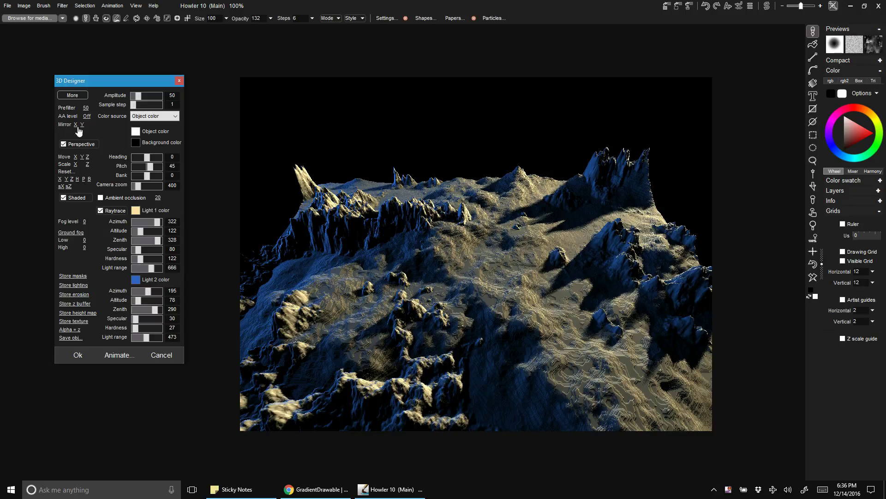
Step: Pick orange from the hue strip as the render's background colour
left_click(146, 142)
mouse_move(108, 210)
left_mouse_down()
mouse_move(109, 224)
mouse_move(92, 234)
mouse_move(108, 272)
left_mouse_up()
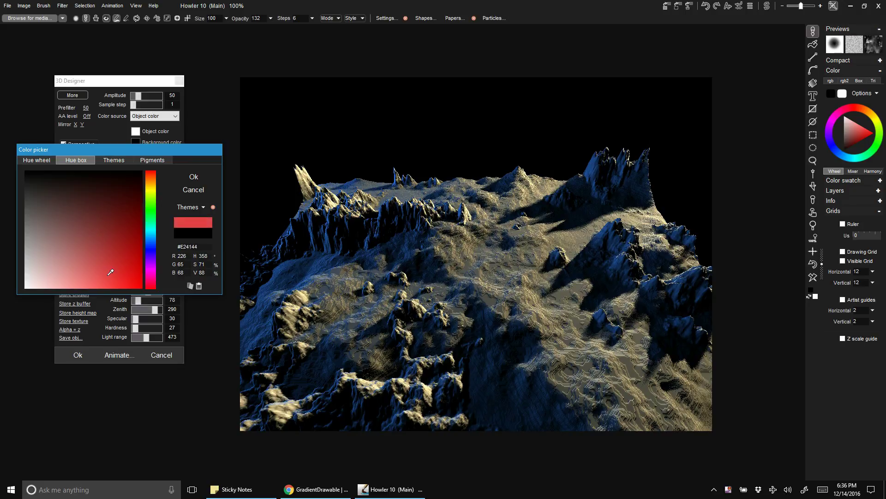
left_click(149, 181)
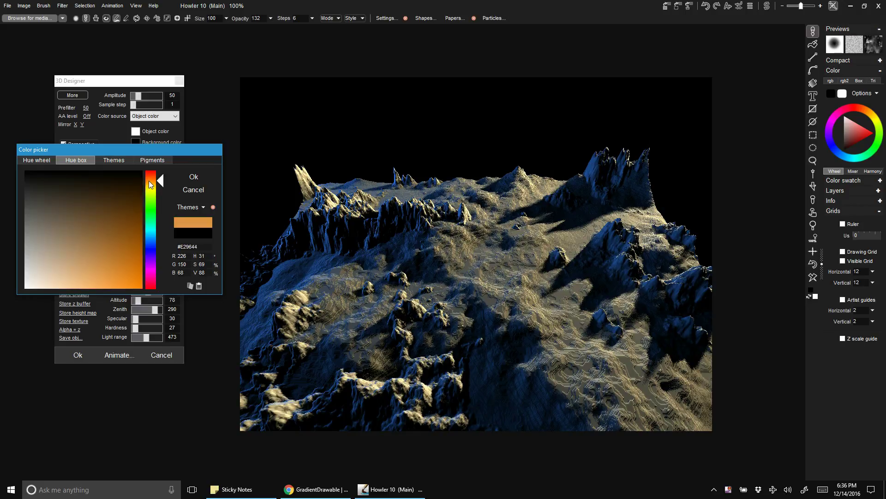
left_click(193, 178)
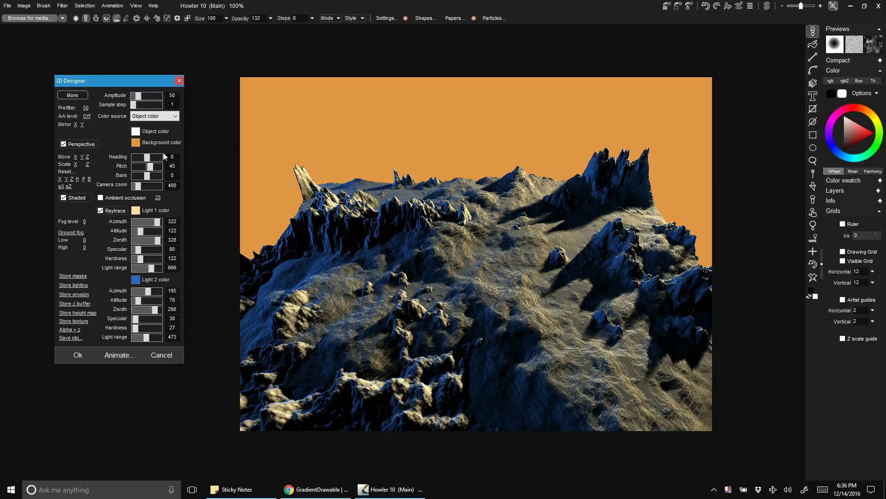
Step: Change the background colour to light sky blue (#7FABD0)
left_click(136, 144)
left_click_drag(129, 198, 88, 266)
mouse_move(150, 226)
left_mouse_down()
mouse_move(117, 240)
mouse_move(63, 229)
mouse_move(70, 244)
mouse_move(60, 240)
mouse_move(98, 240)
left_mouse_up()
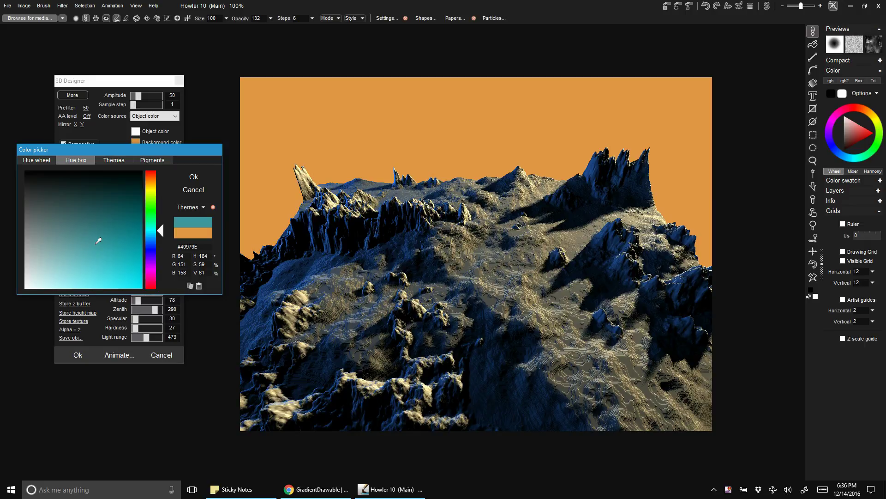
mouse_move(153, 232)
left_mouse_down()
mouse_move(152, 244)
mouse_move(147, 233)
mouse_move(53, 224)
mouse_move(64, 235)
left_mouse_up()
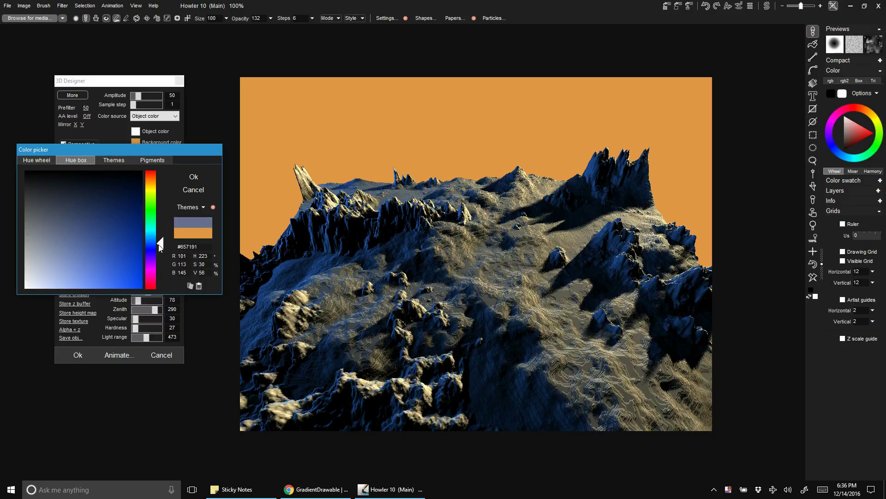
left_click(156, 245)
left_click(158, 238)
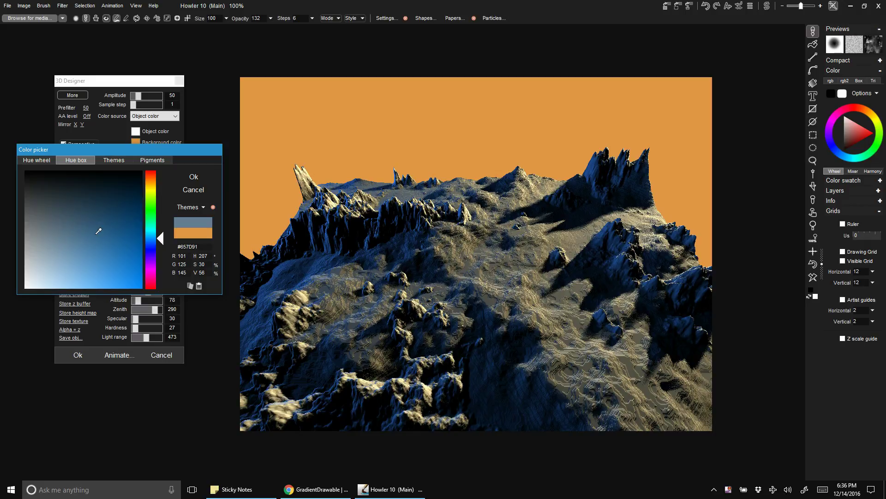
left_click_drag(66, 245, 87, 243)
left_click(93, 218)
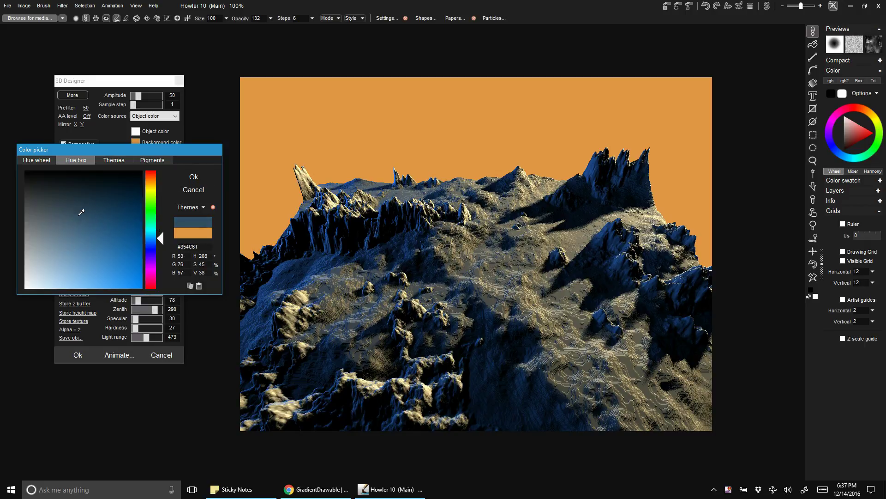
left_click_drag(82, 222, 73, 264)
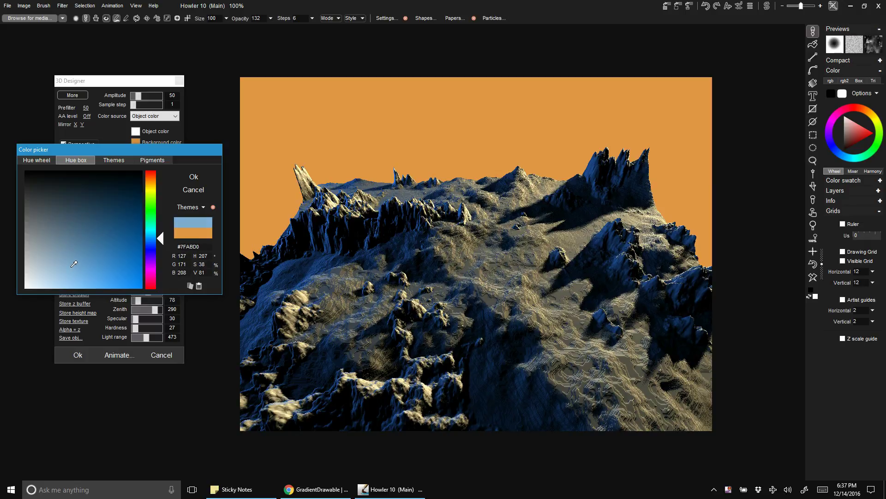
left_click(196, 180)
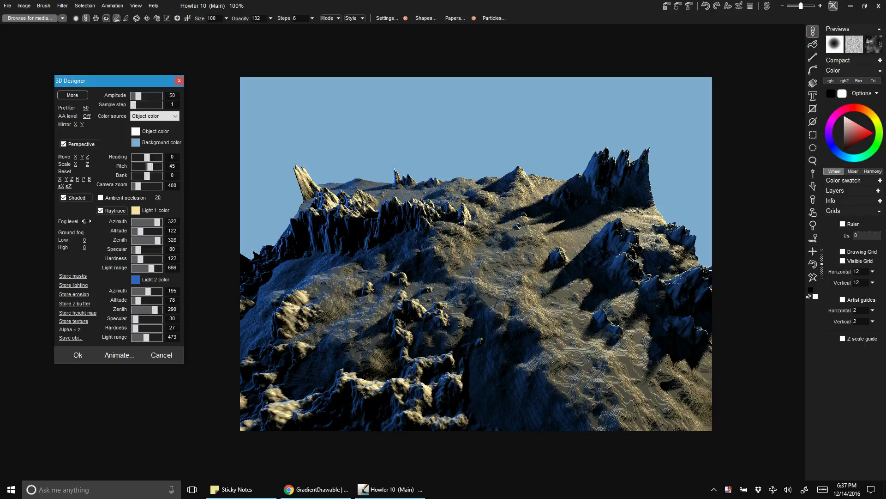
Step: Add fog at level 0.678 and set camera pitch 28 and zoom 519
left_click_drag(87, 221, 187, 218)
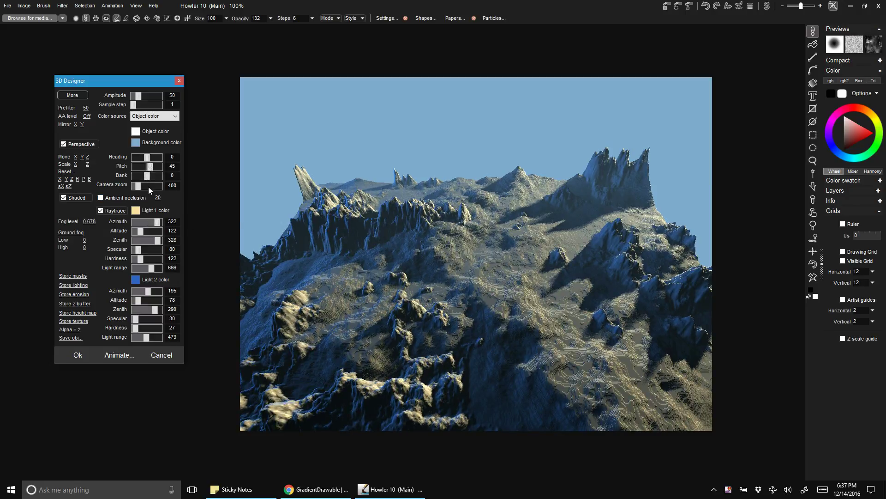
left_click_drag(147, 158, 150, 169)
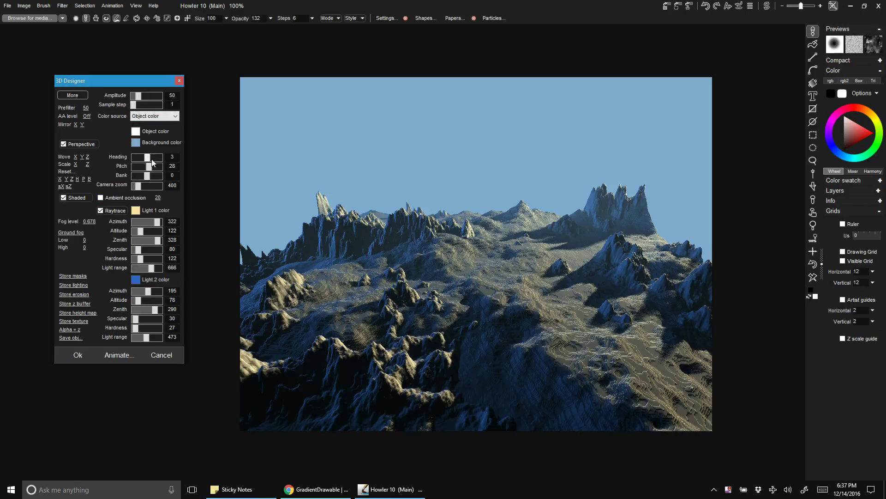
left_click_drag(138, 186, 140, 190)
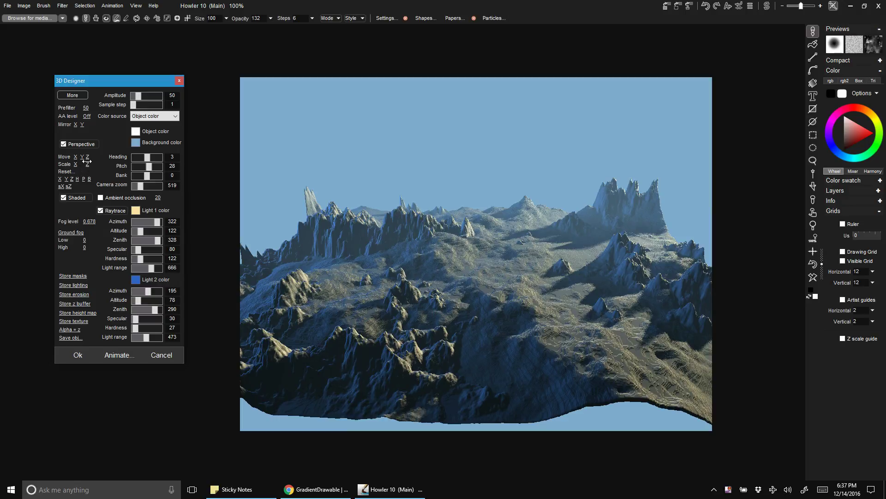
Step: Move the camera low into the valley with Move Z/Y and tilt pitch to 22
left_click_drag(86, 158, 5, 146)
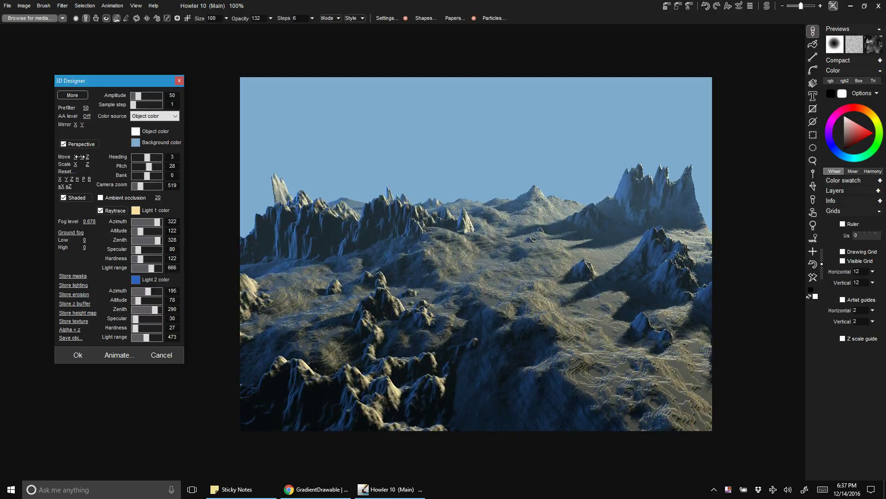
left_click_drag(81, 158, 32, 142)
left_click_drag(88, 157, 40, 153)
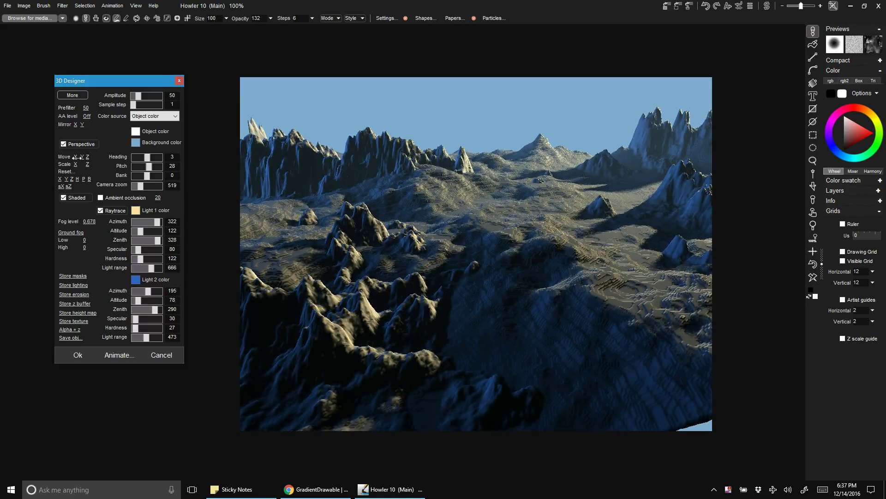
left_click_drag(152, 163, 132, 167)
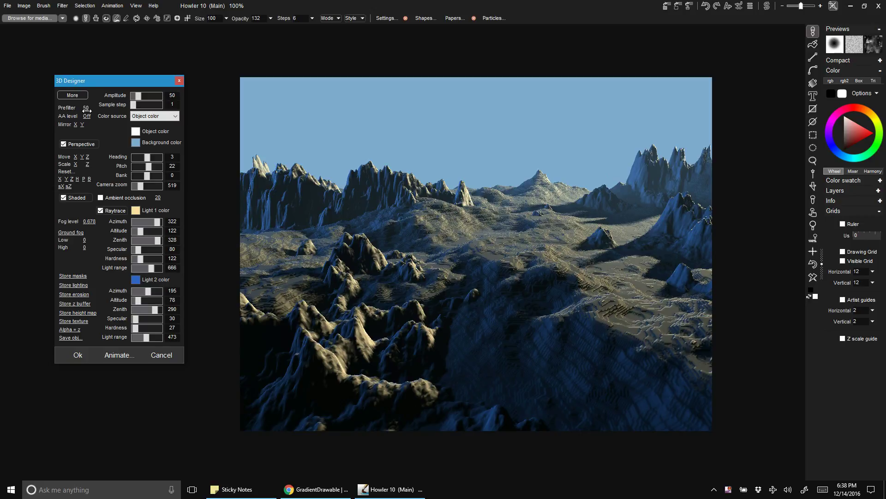
Step: Raise the terrain prefilter, then bring it back down to 68
left_click_drag(93, 116, 592, 388)
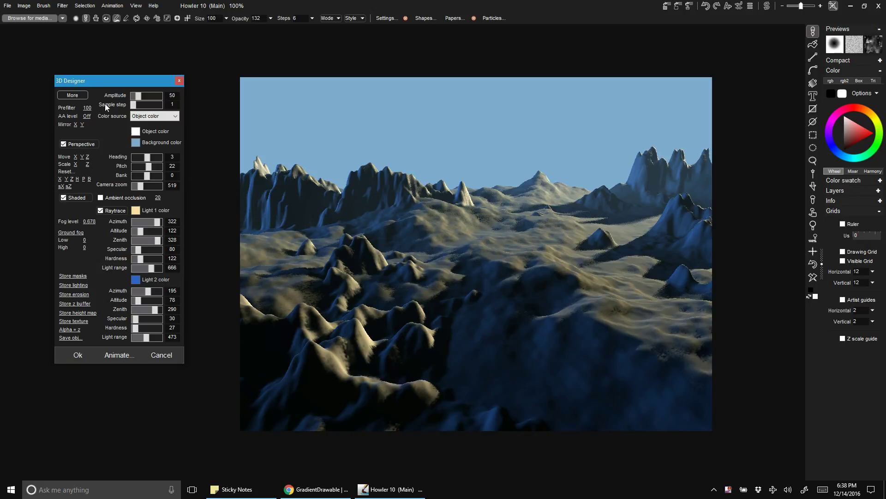
left_click_drag(91, 107, 84, 108)
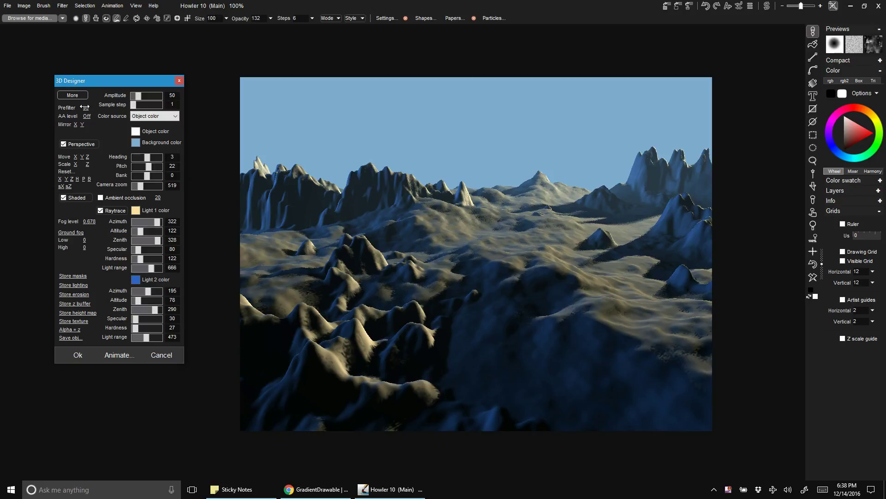
left_click_drag(83, 106, 68, 107)
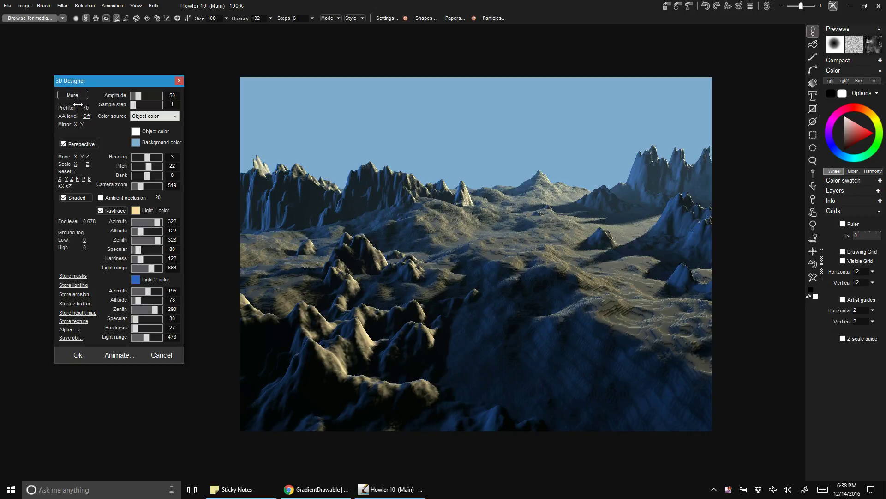
left_click_drag(74, 106, 72, 106)
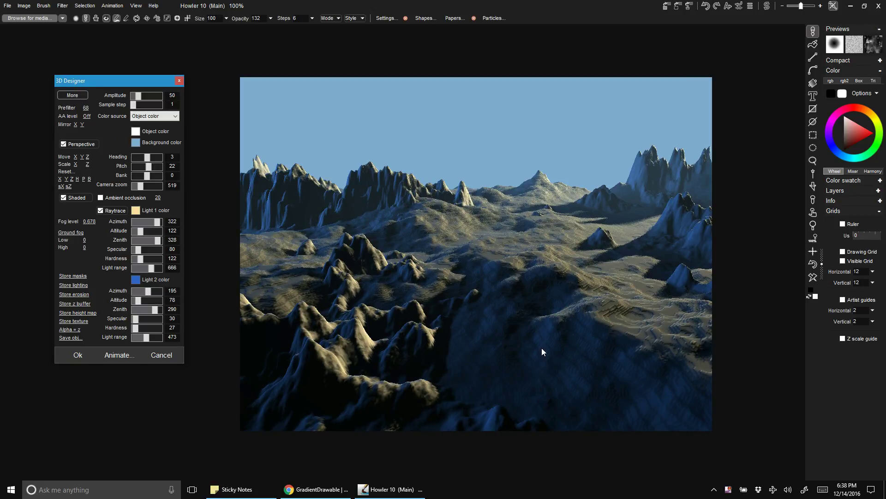
Step: Set antialiasing to level 5 and change Light 1 to a golden tan (#E9C06C)
left_click(86, 116)
left_click(136, 211)
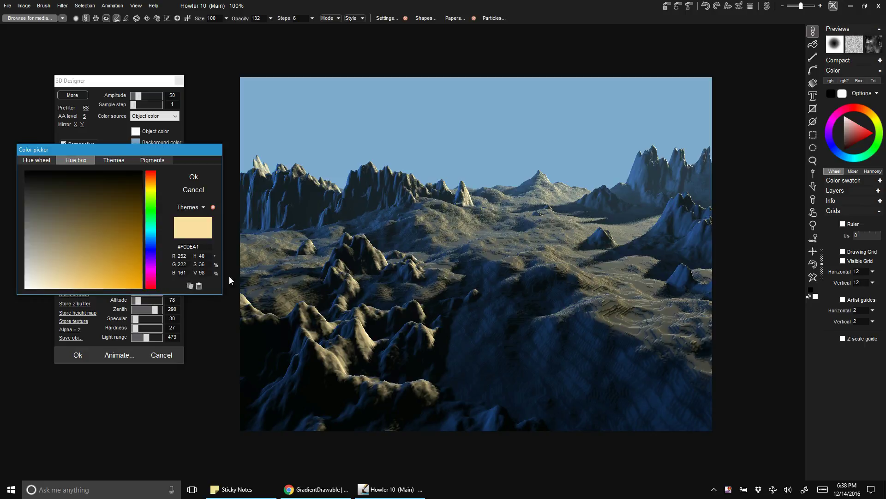
left_click_drag(139, 265, 91, 276)
left_click(198, 179)
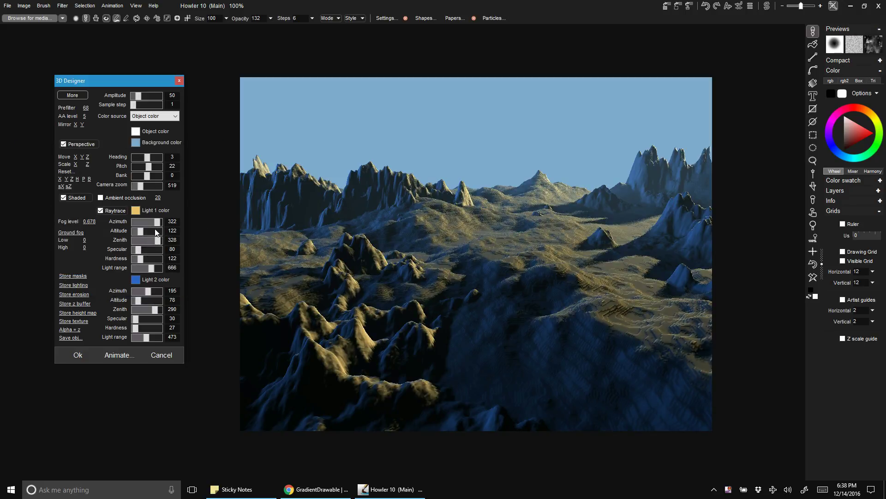
Step: Rotate the azimuths of both lights, with Light 2 at 0, and raise the fog level to 1.0755
mouse_move(154, 222)
left_mouse_down()
mouse_move(164, 228)
mouse_move(152, 228)
left_mouse_up()
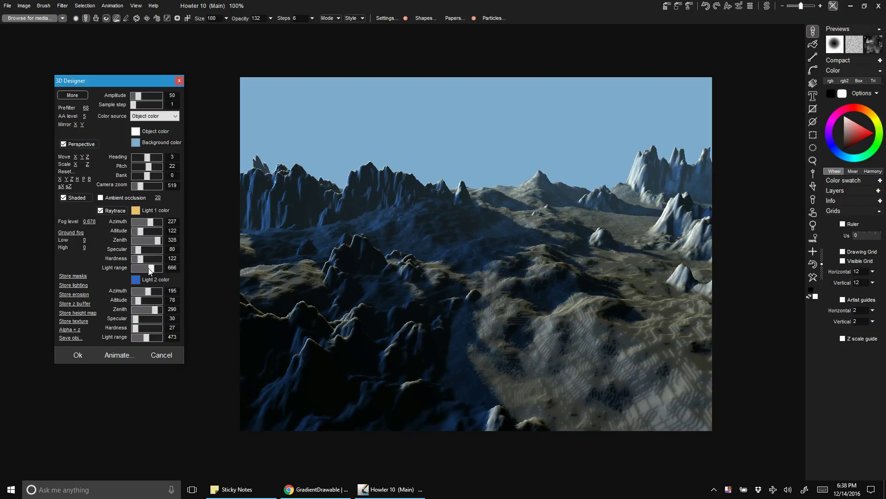
left_click_drag(153, 293, 124, 290)
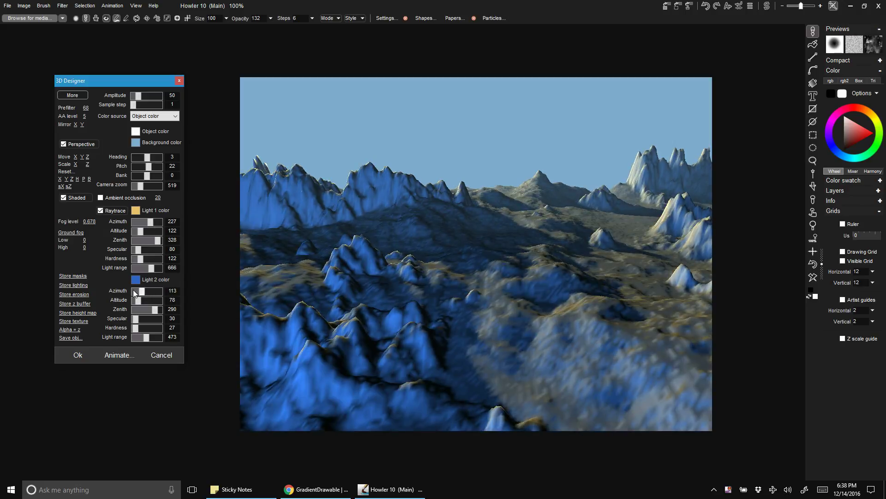
left_click_drag(124, 289, 132, 295)
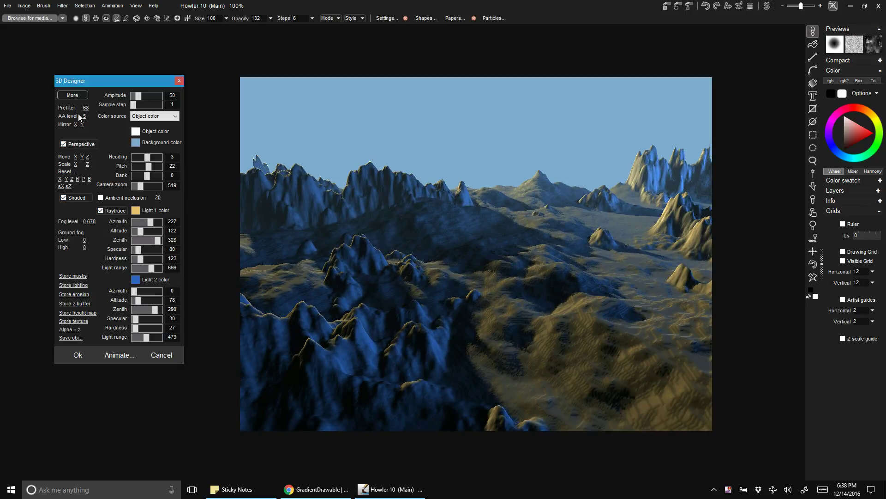
left_click_drag(89, 225, 215, 265)
left_click_drag(111, 250, 87, 234)
Step: Switch ground fog to non-linear with High 95 and render the terrain onto the canvas
left_click(84, 233)
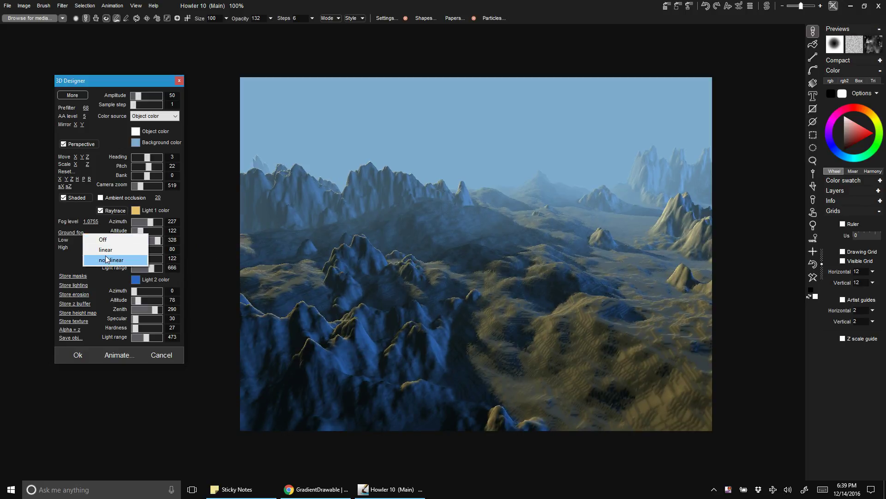
left_click(100, 258)
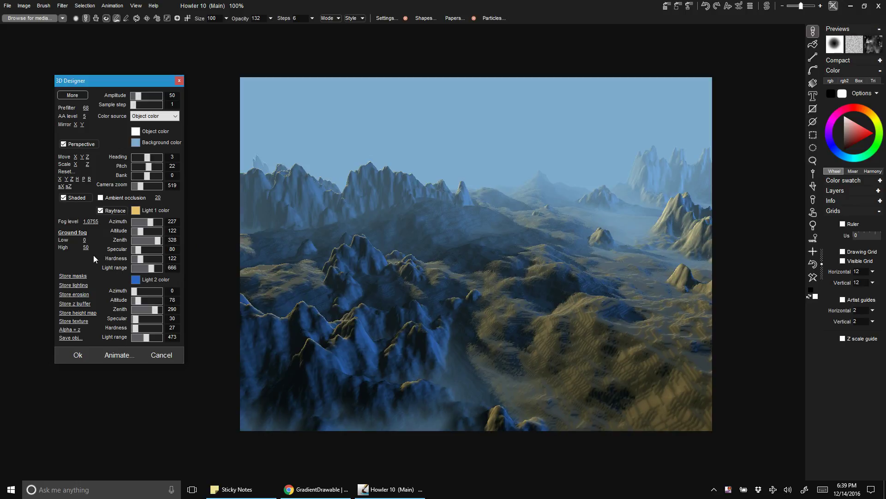
left_click_drag(88, 248, 131, 261)
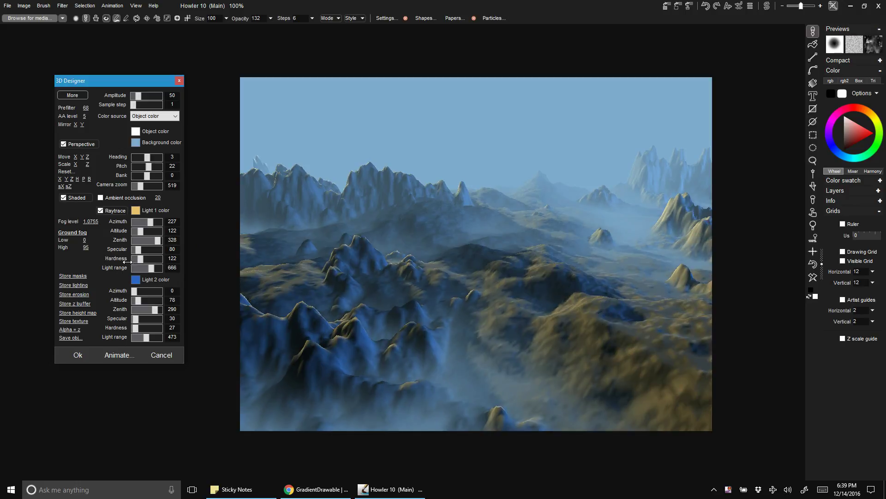
left_click(85, 359)
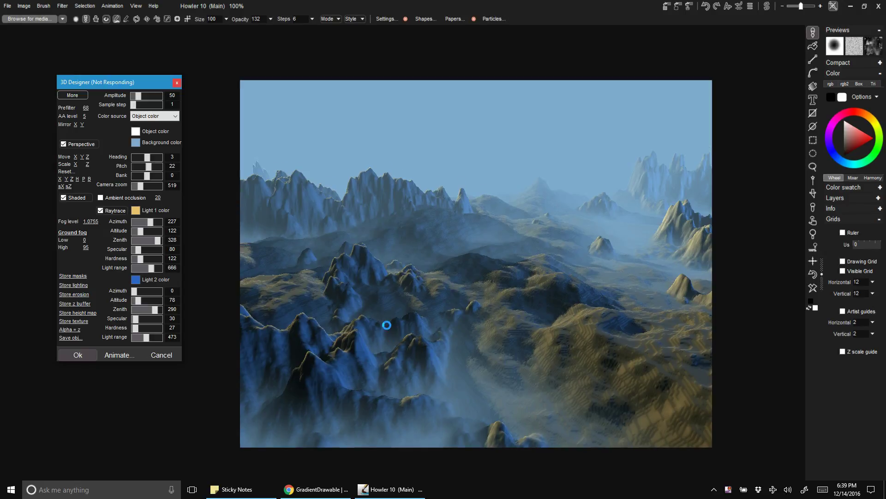
Step: Try a warmer Red colour adjustment in Add mode, cancel it, and reopen the Filter > Adjust list
left_click(792, 197)
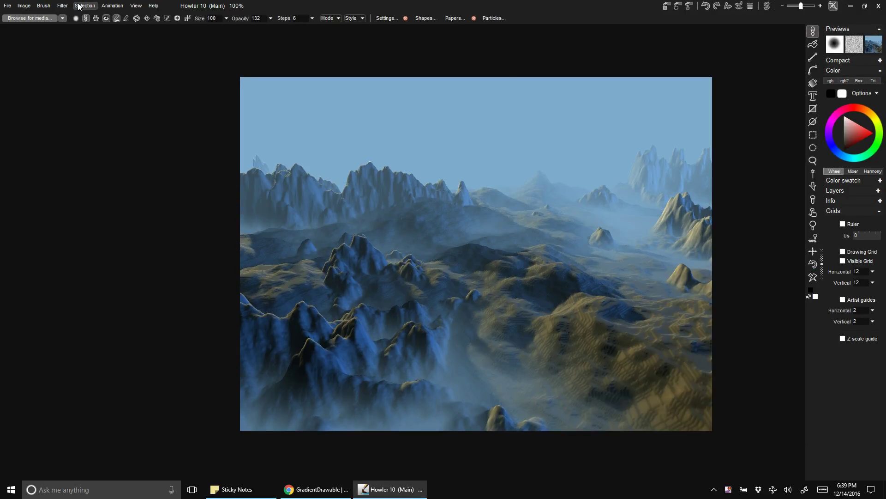
left_click(63, 6)
mouse_move(88, 24)
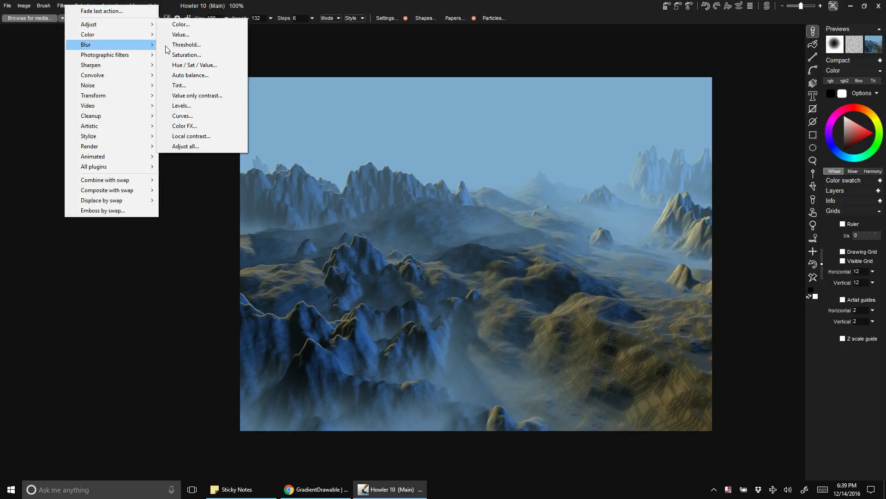
left_click(198, 27)
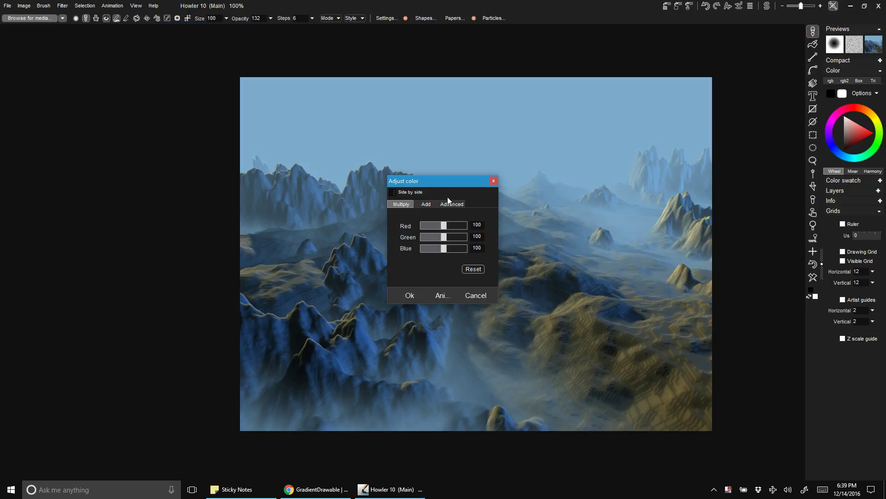
left_click_drag(445, 182, 177, 143)
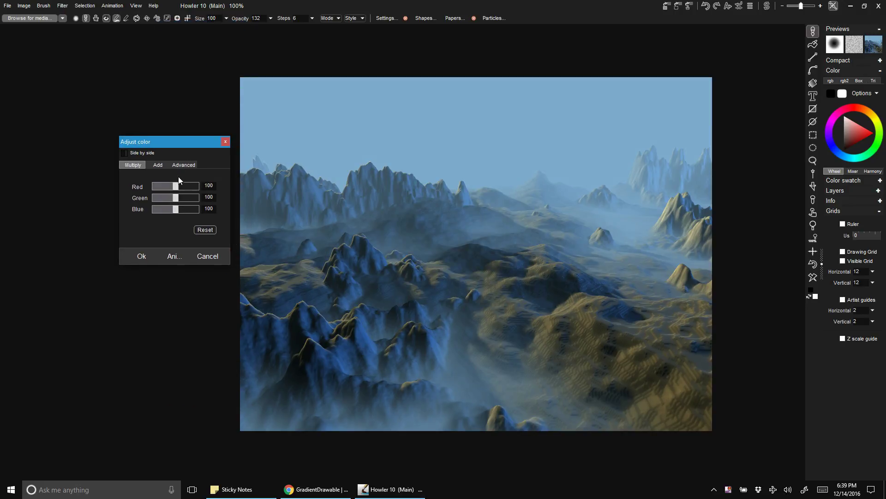
left_click_drag(176, 186, 186, 186)
left_click(160, 165)
left_click(208, 257)
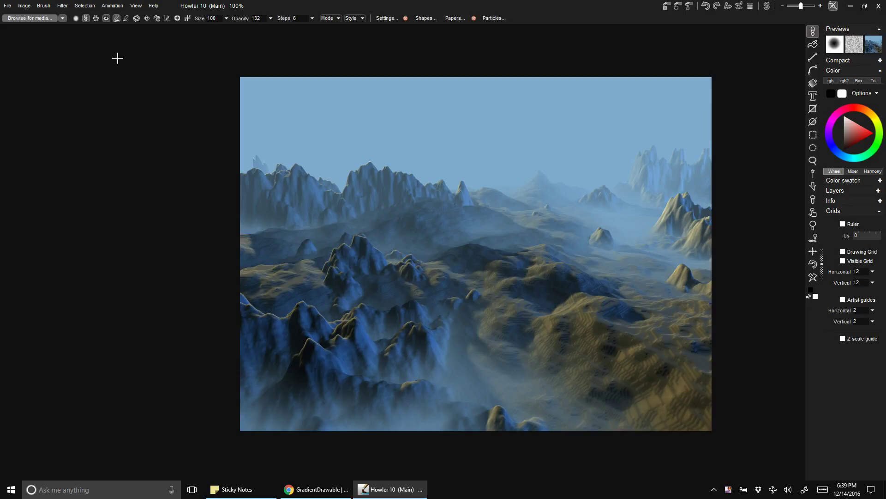
left_click(63, 6)
mouse_move(92, 24)
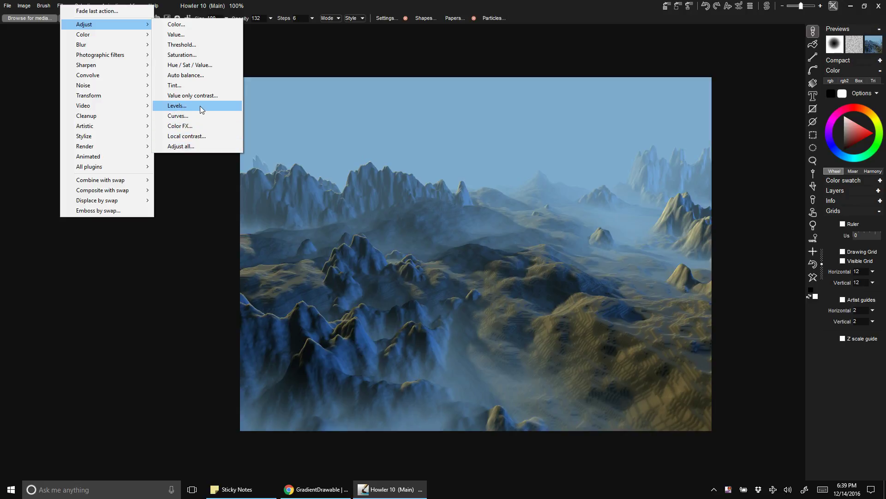
Step: Apply an Auto balance filter using the White balance operation
left_click(199, 78)
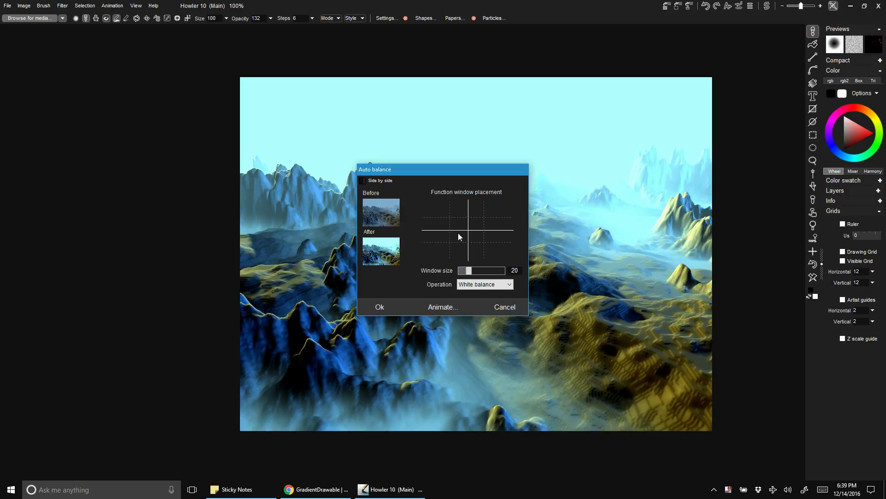
left_click_drag(456, 173, 186, 136)
left_click_drag(203, 166, 174, 188)
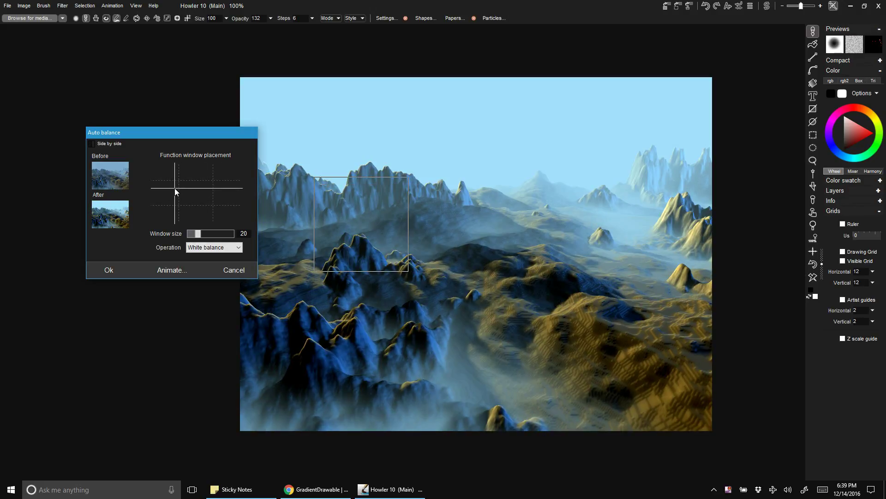
left_click(117, 270)
Step: Fade the last filter action back to 111
left_click(59, 5)
left_click(93, 10)
left_click_drag(413, 237, 432, 241)
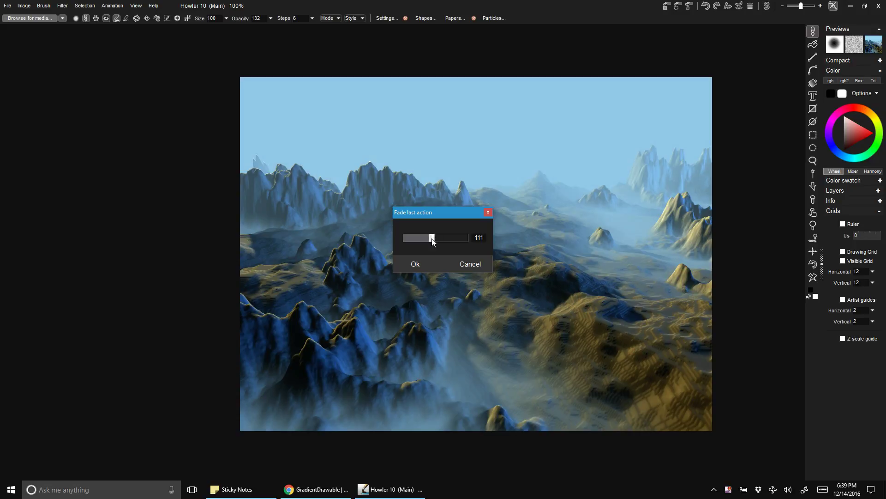
left_click(416, 262)
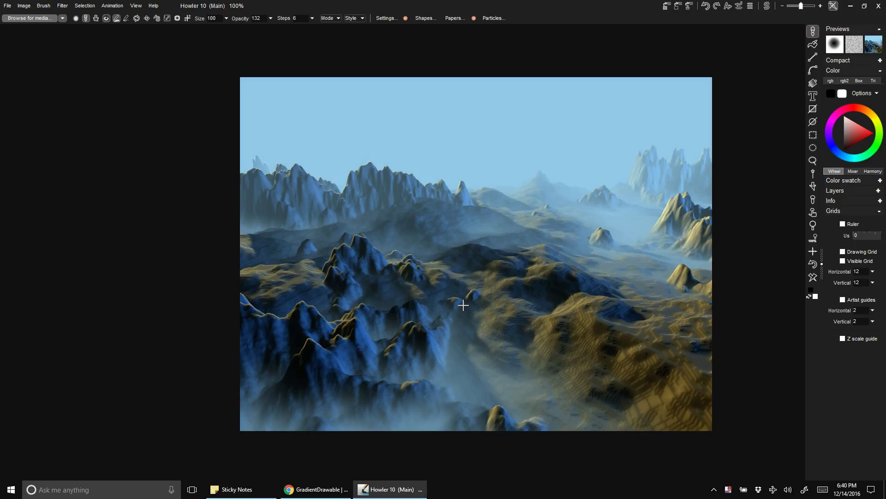
Step: Use the Selection fader to draw a diagonal line over the sky and upper peaks
left_click(65, 9)
mouse_move(85, 26)
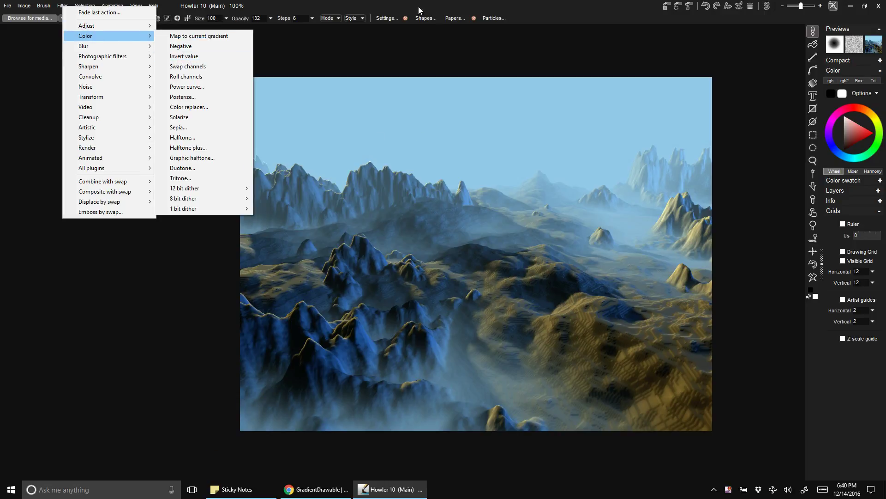
left_click(221, 8)
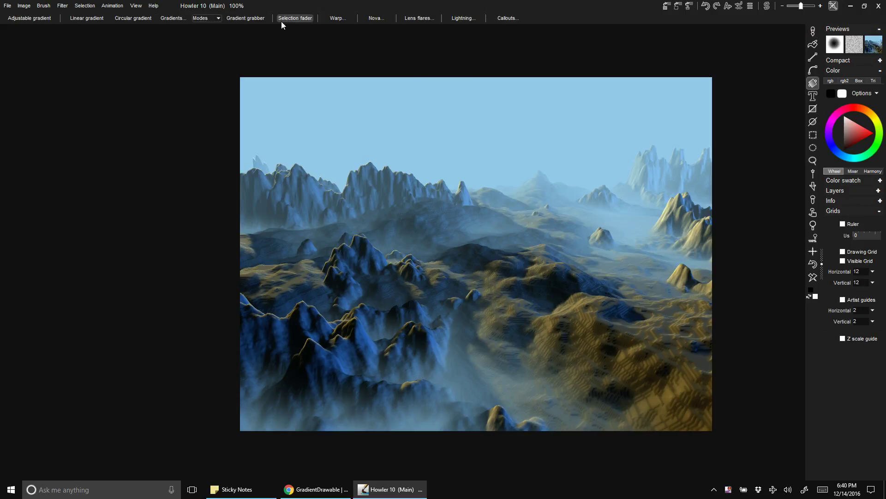
left_click(287, 18)
left_click_drag(487, 90, 500, 246)
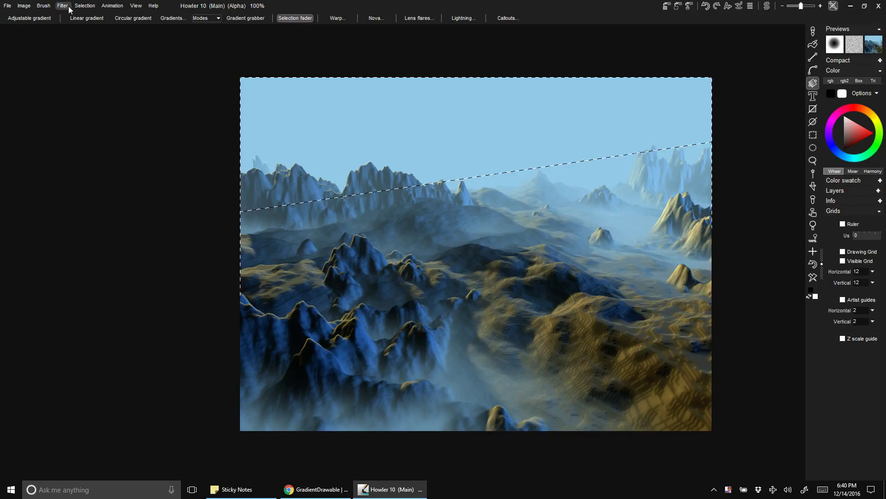
Step: Tint the selected sky pale cream with an additive colour adjustment of Red+ 126 and Green+ 70
left_click(62, 5)
mouse_move(87, 26)
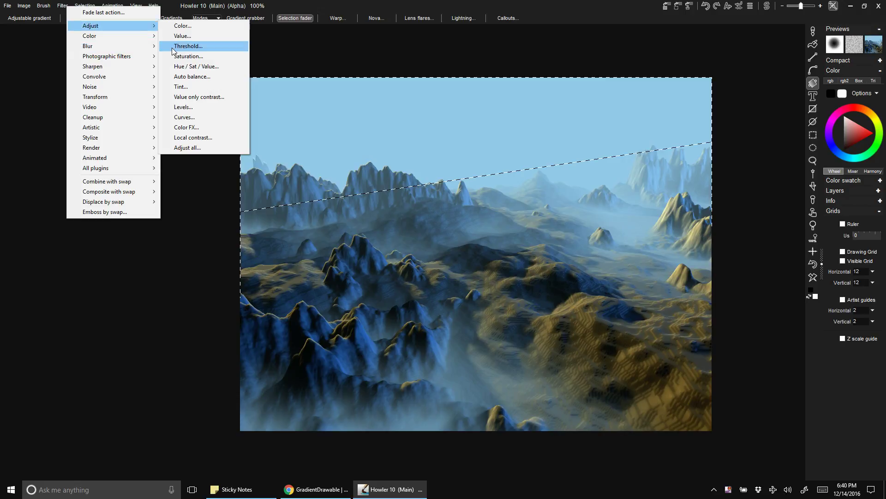
left_click(188, 28)
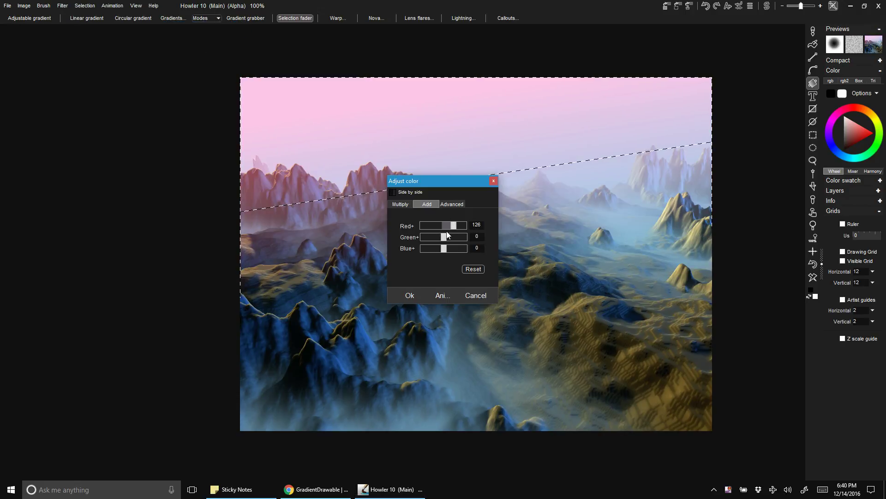
left_click_drag(444, 236, 450, 237)
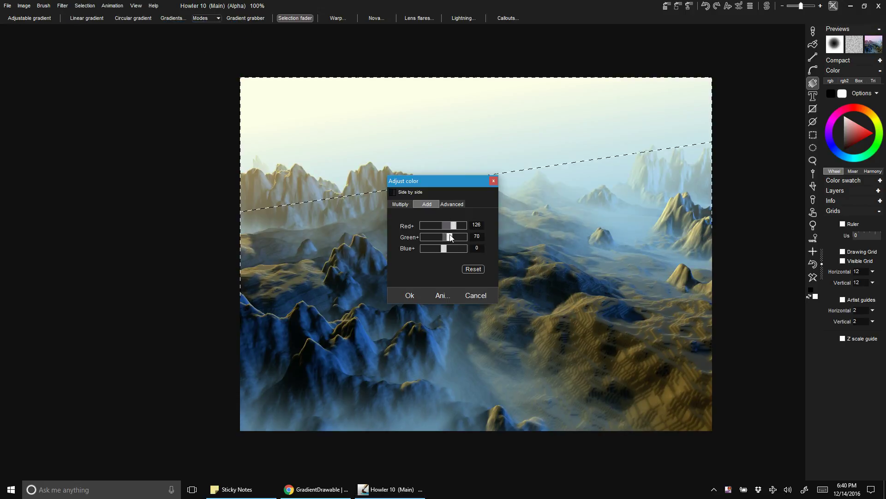
left_click(410, 295)
Step: Clear the selection and draw a new faded selection over the lower foreground
left_click(84, 6)
left_click(99, 14)
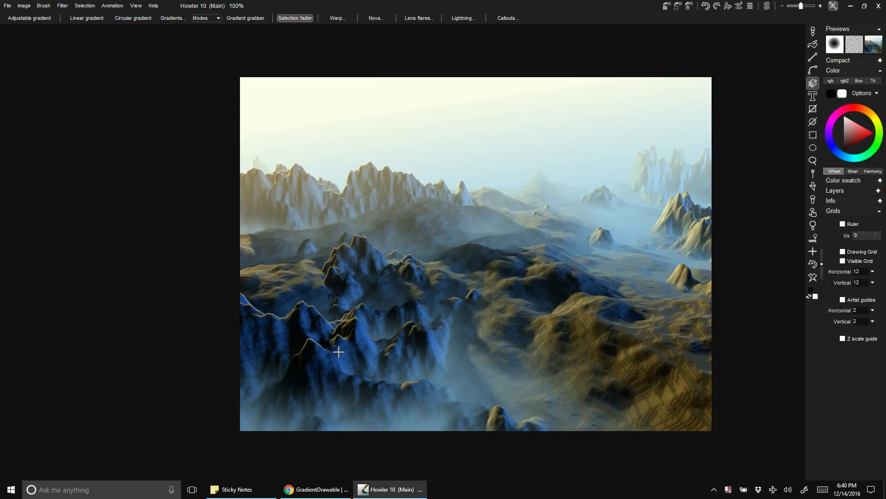
left_click_drag(450, 412, 351, 167)
left_click(62, 6)
mouse_move(92, 26)
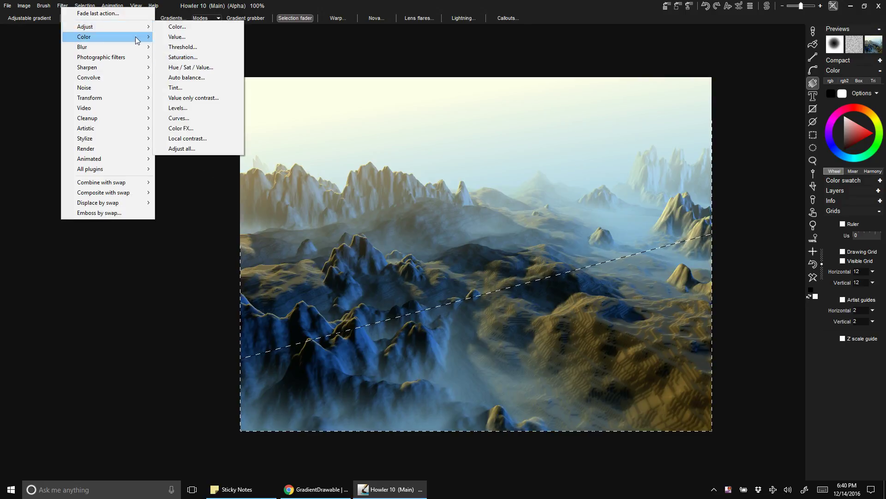
left_click(193, 68)
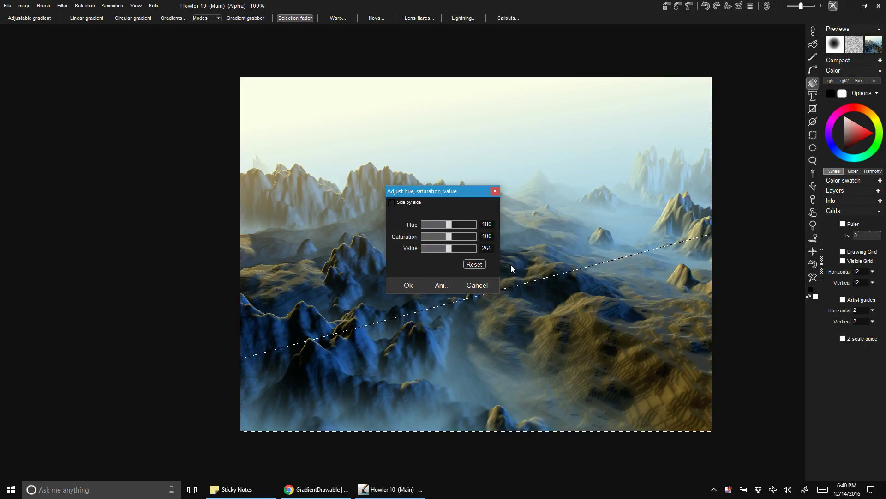
mouse_move(447, 230)
left_mouse_down()
mouse_move(463, 230)
mouse_move(436, 229)
left_mouse_up()
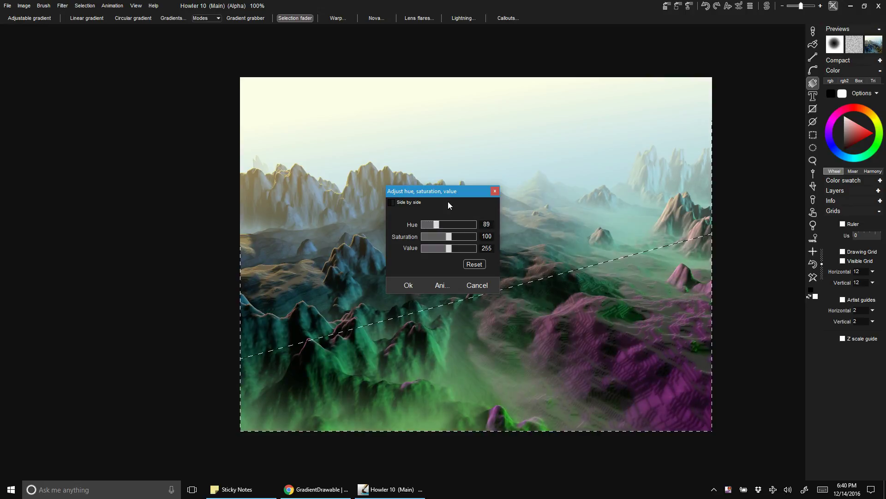
left_click_drag(408, 190, 195, 153)
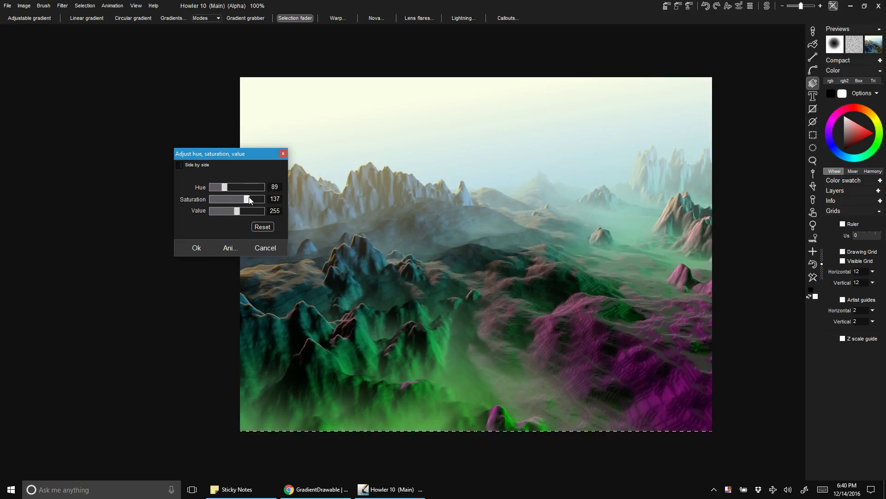
left_click_drag(238, 199, 220, 212)
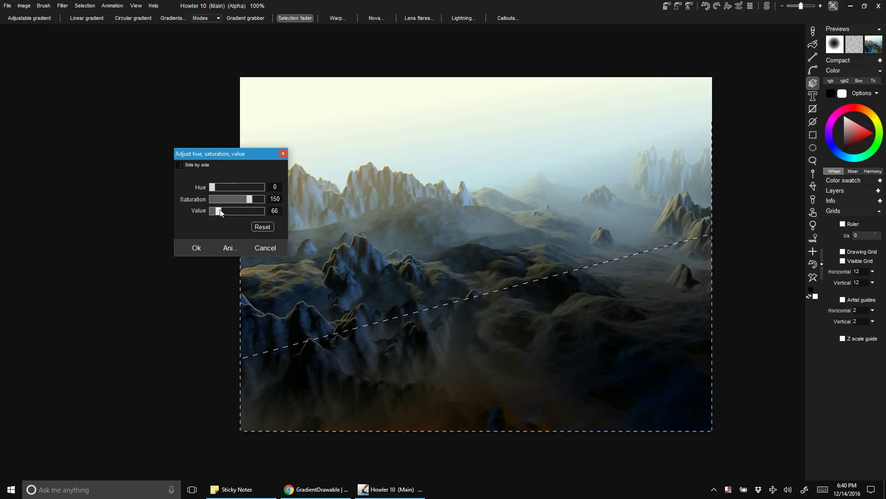
left_click(269, 247)
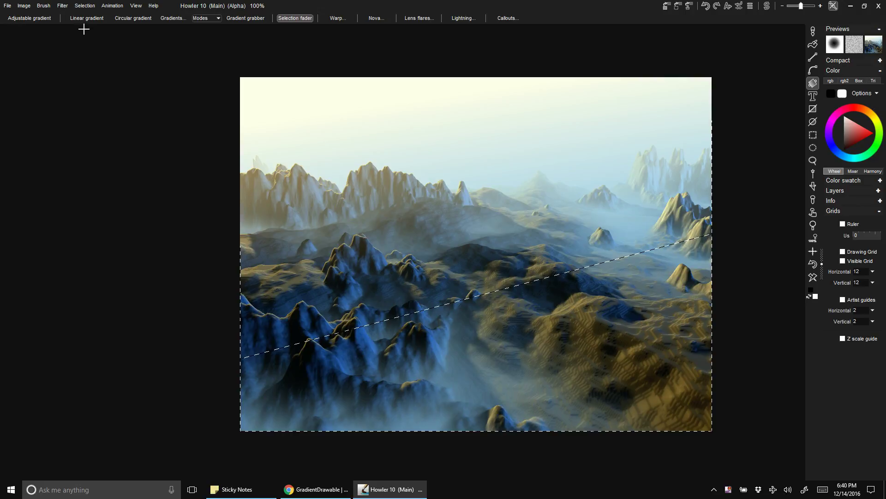
Step: Tint the foreground orange-red with an additive colour adjustment of Red 58, Green -48 and Blue -104
left_click(62, 6)
mouse_move(116, 26)
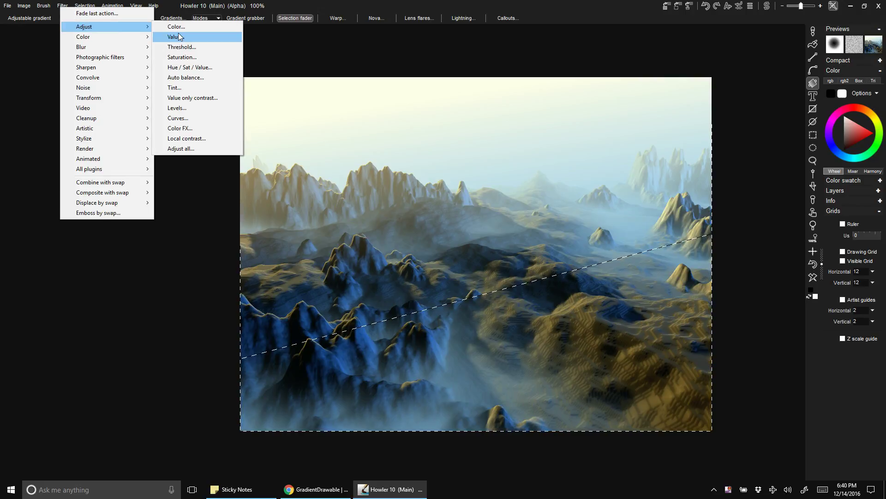
left_click(177, 26)
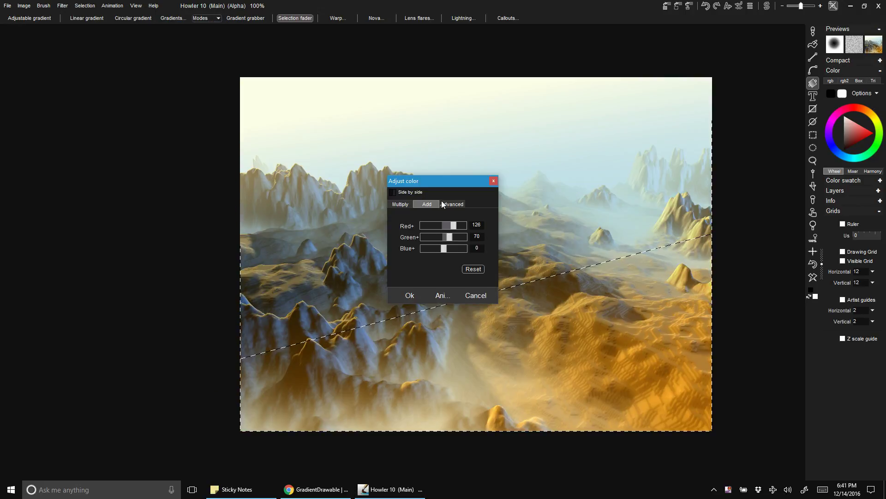
left_click_drag(438, 184, 92, 110)
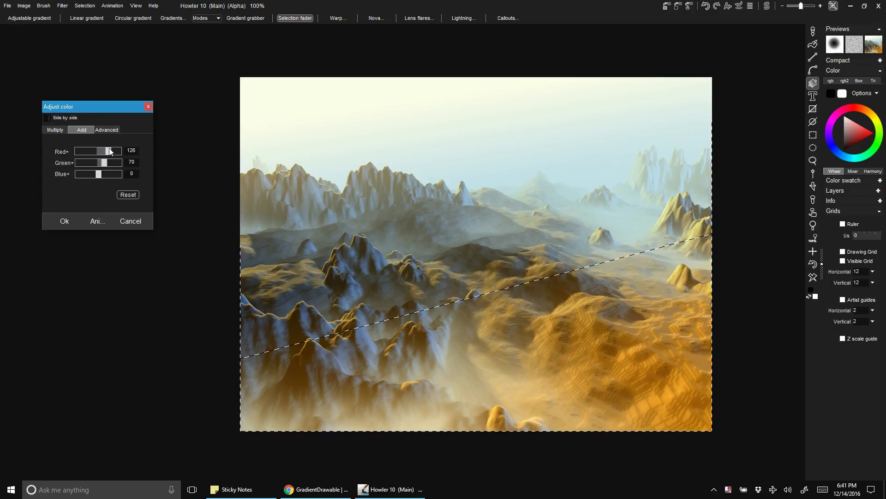
left_click(128, 196)
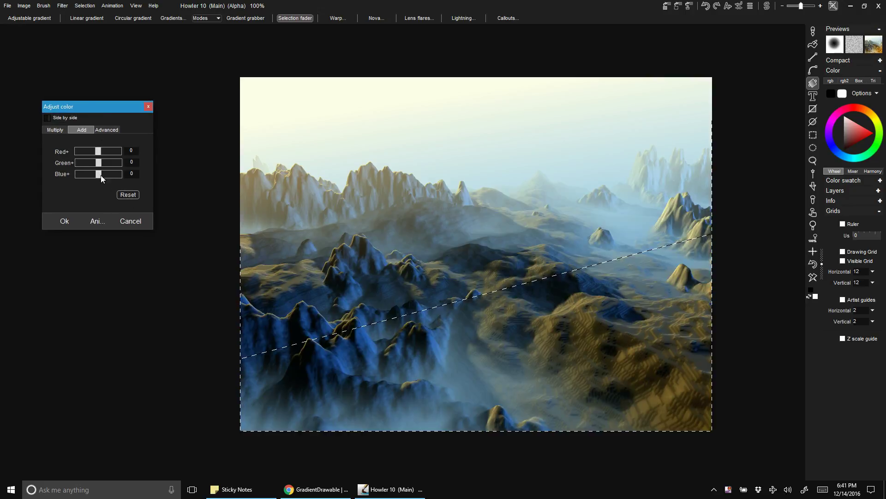
left_click_drag(99, 175, 104, 155)
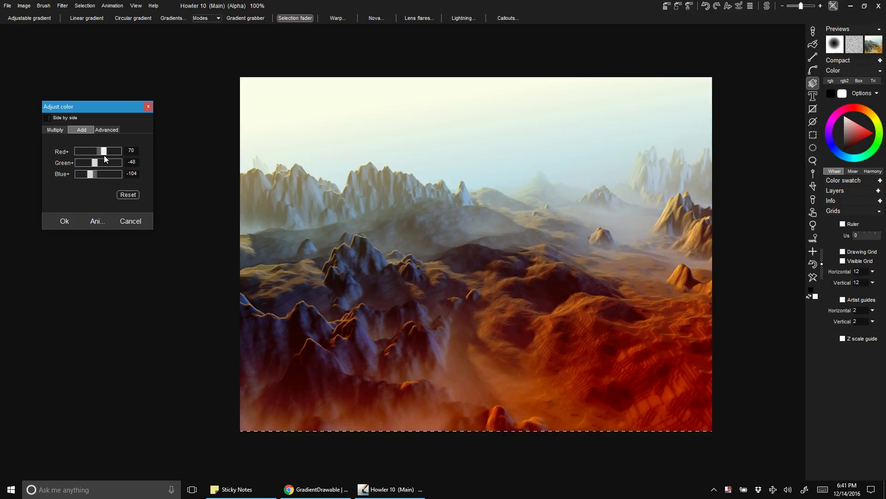
left_click(64, 221)
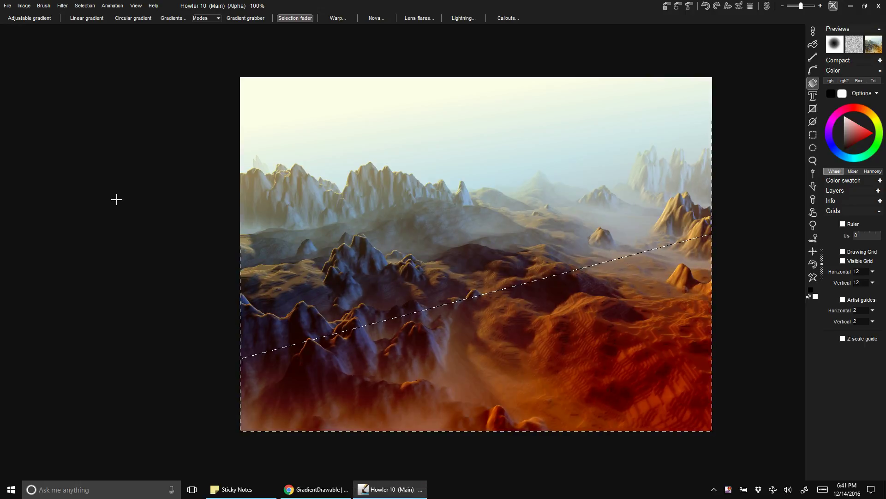